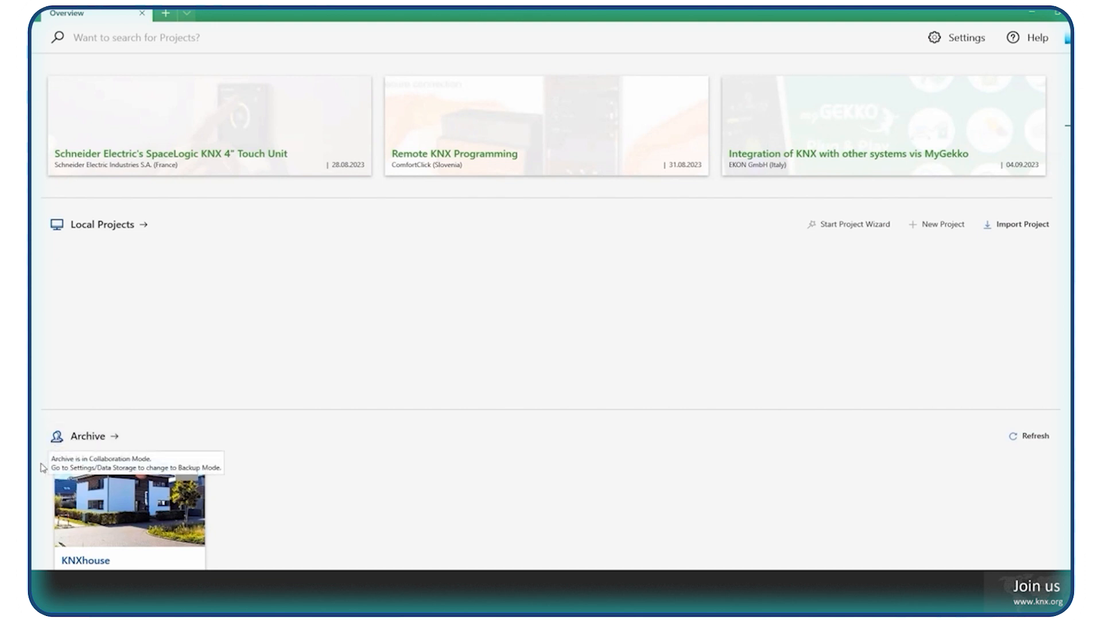
Restore the KNXhouse project from the archive with its archive copy locked for others, entering the project password.
scroll(63, 468, down, 1)
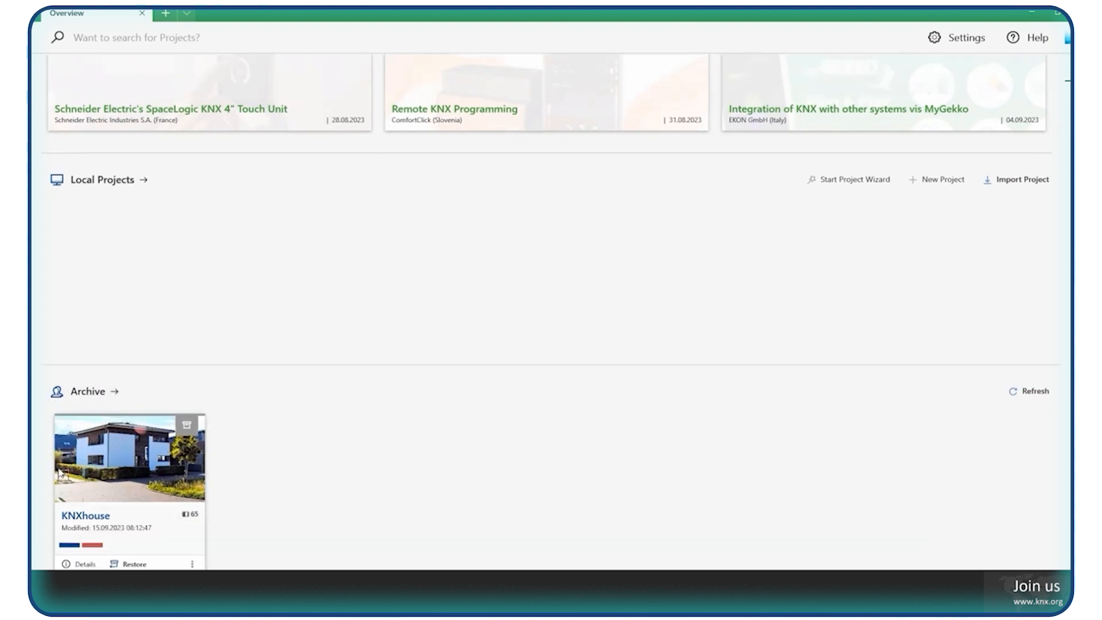
mouse_move(153, 525)
click(136, 564)
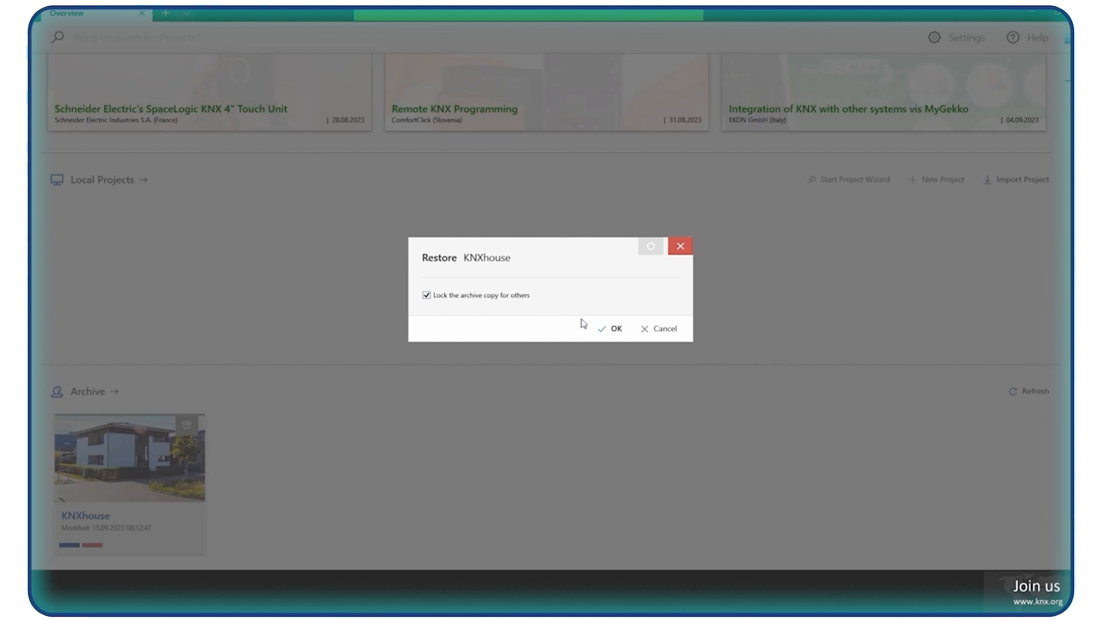
click(615, 332)
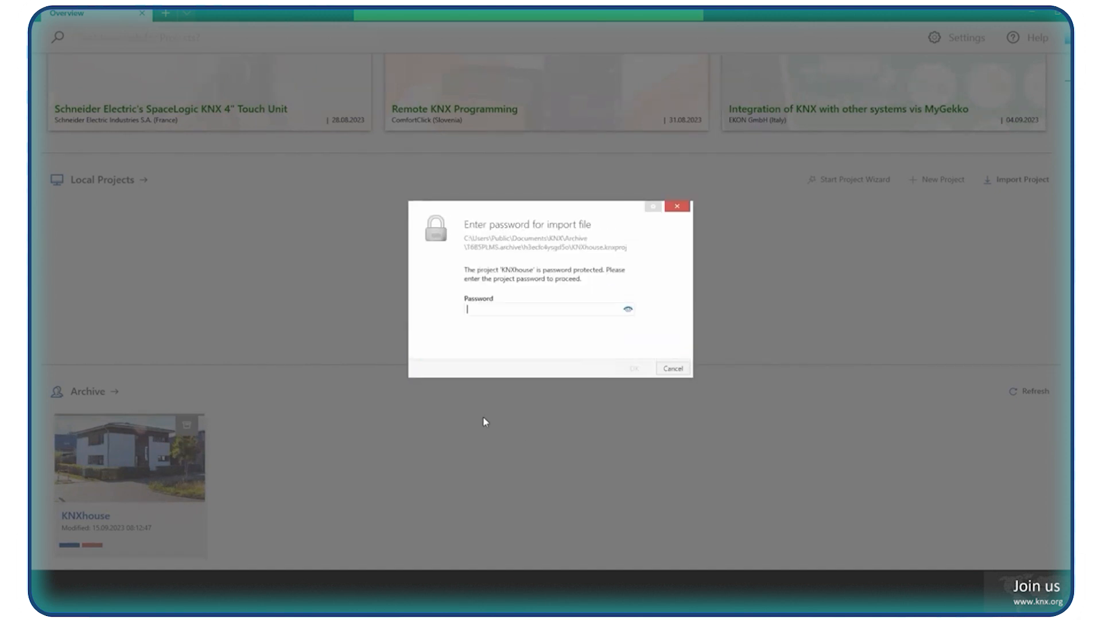
text(•)
click(634, 369)
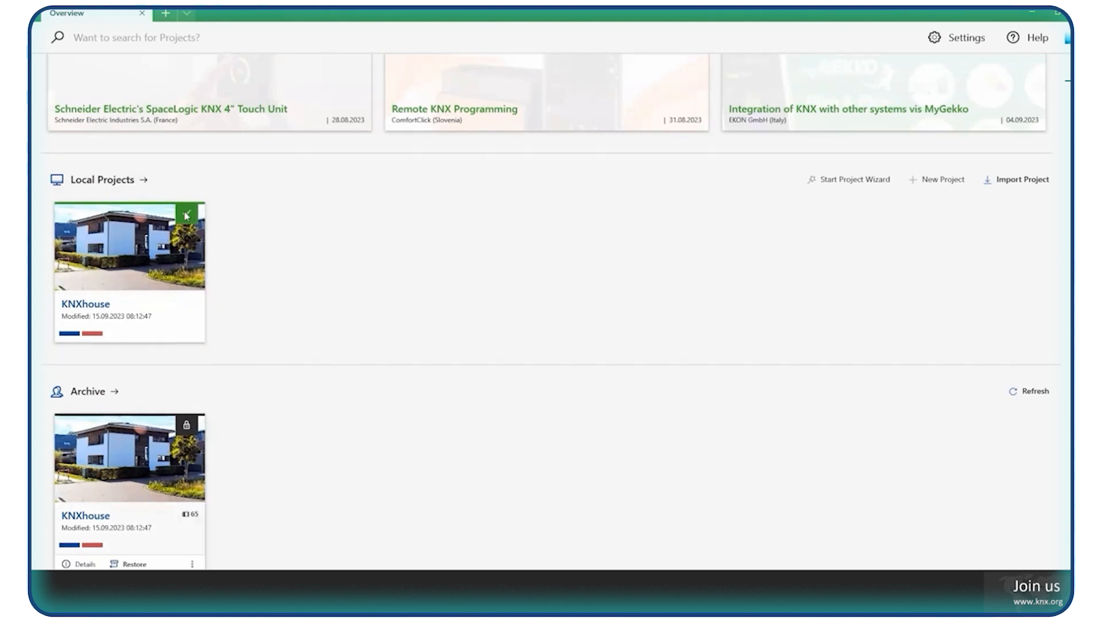
Check the status of the local and archived KNXhouse copies, and open the local project with its password.
mouse_move(190, 222)
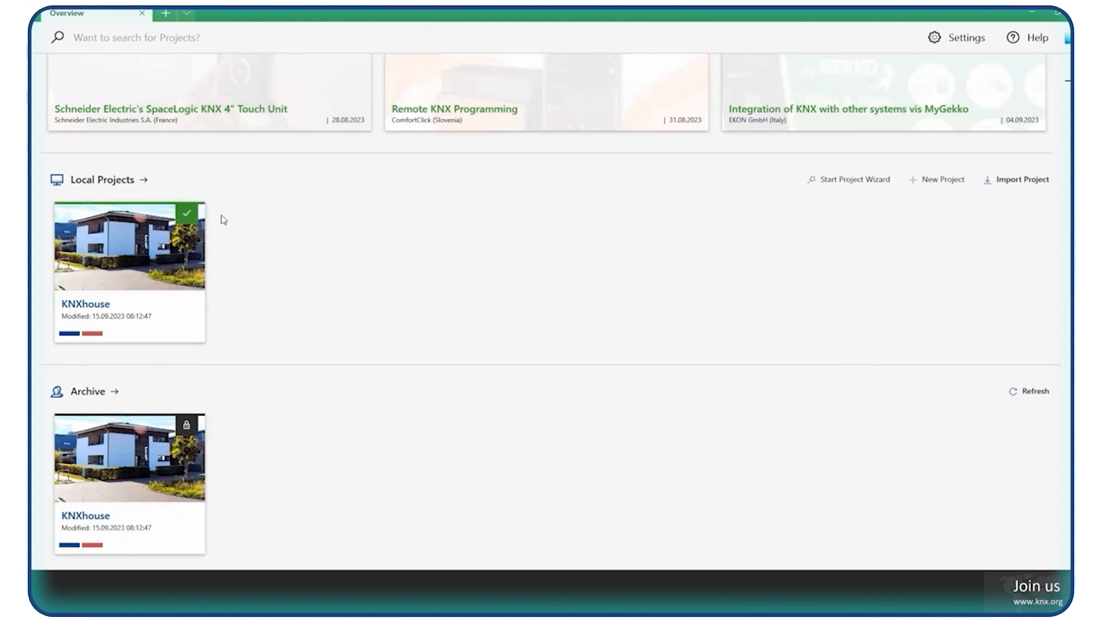
mouse_move(191, 435)
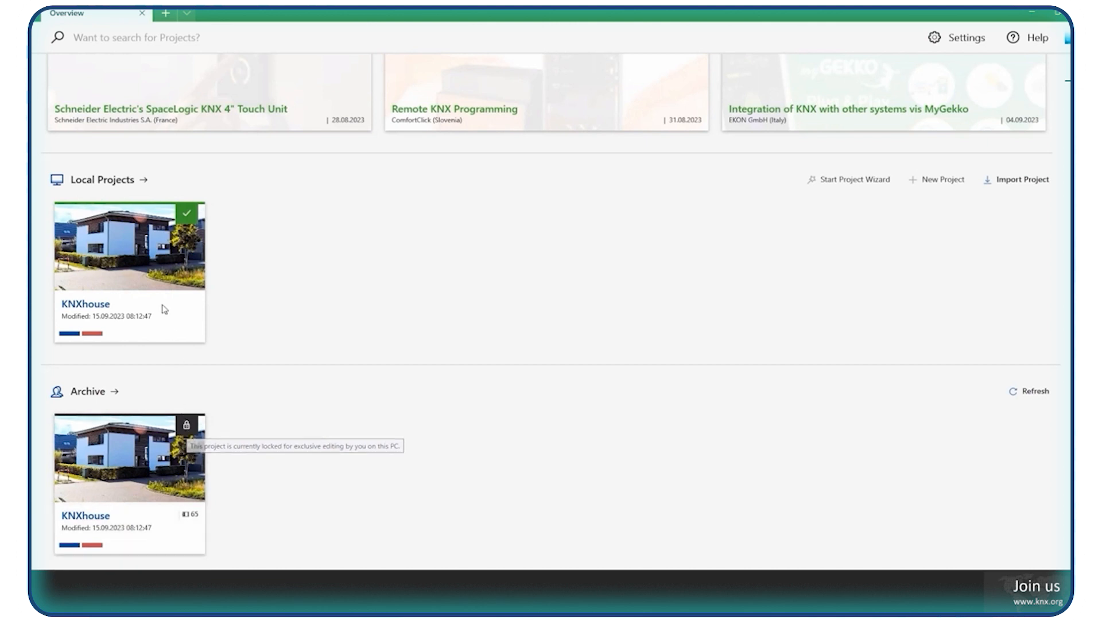
mouse_move(123, 246)
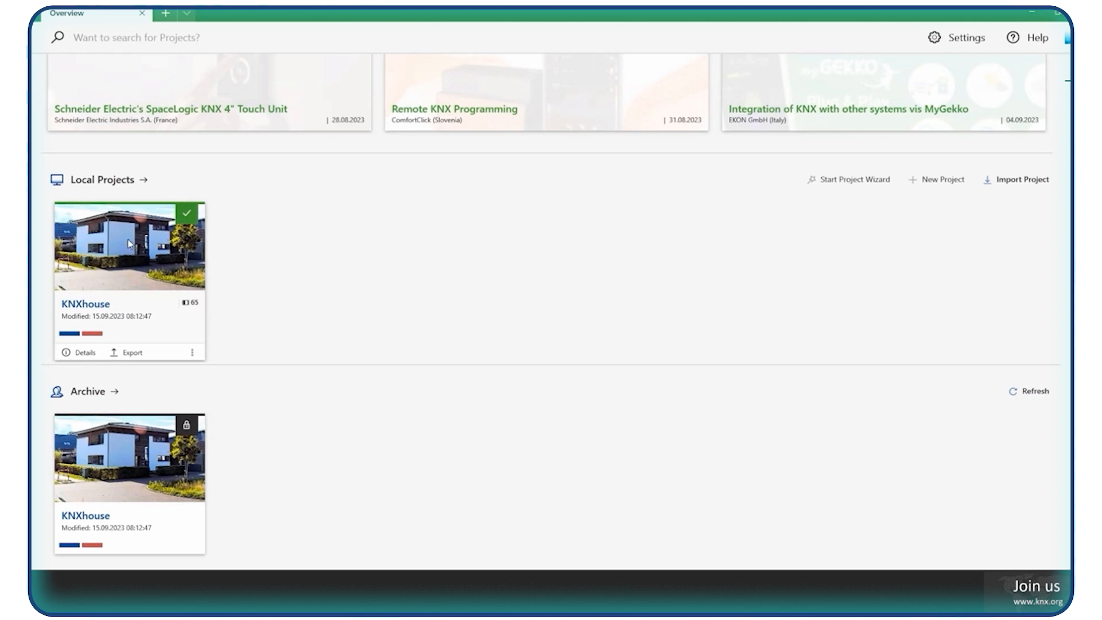
click(124, 240)
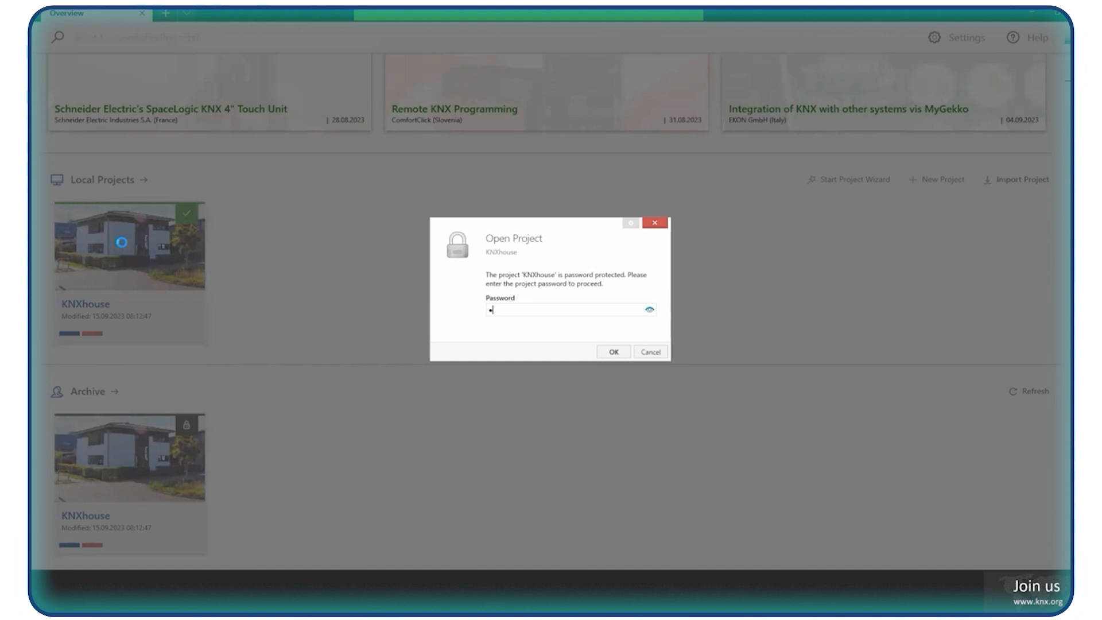
key(Return)
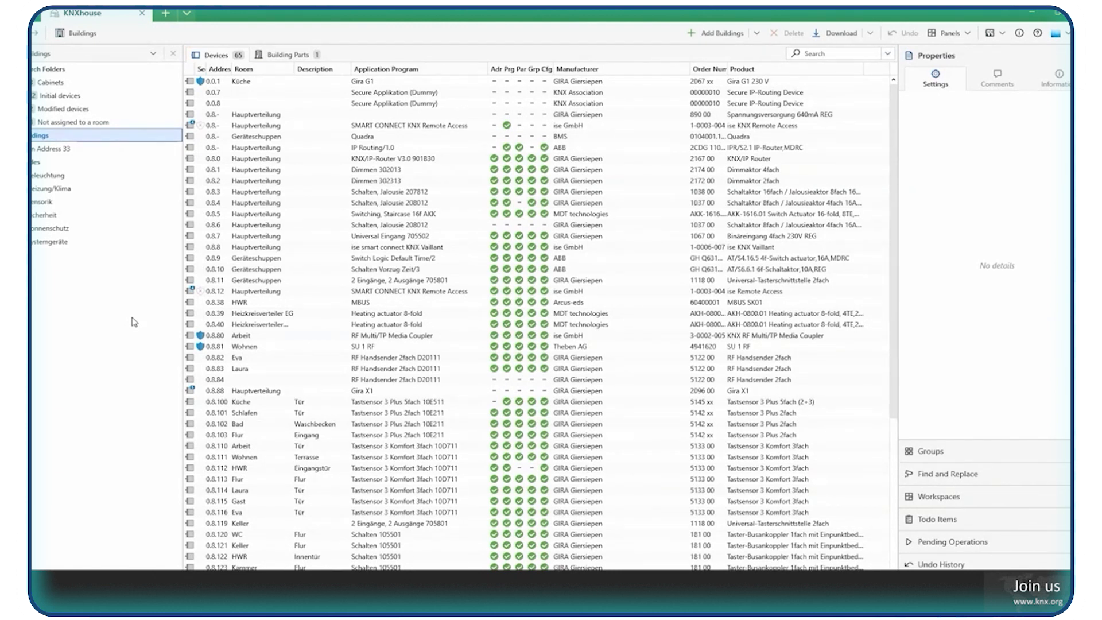
Switch the Buildings panel to the Catalog view and back to Buildings.
click(131, 58)
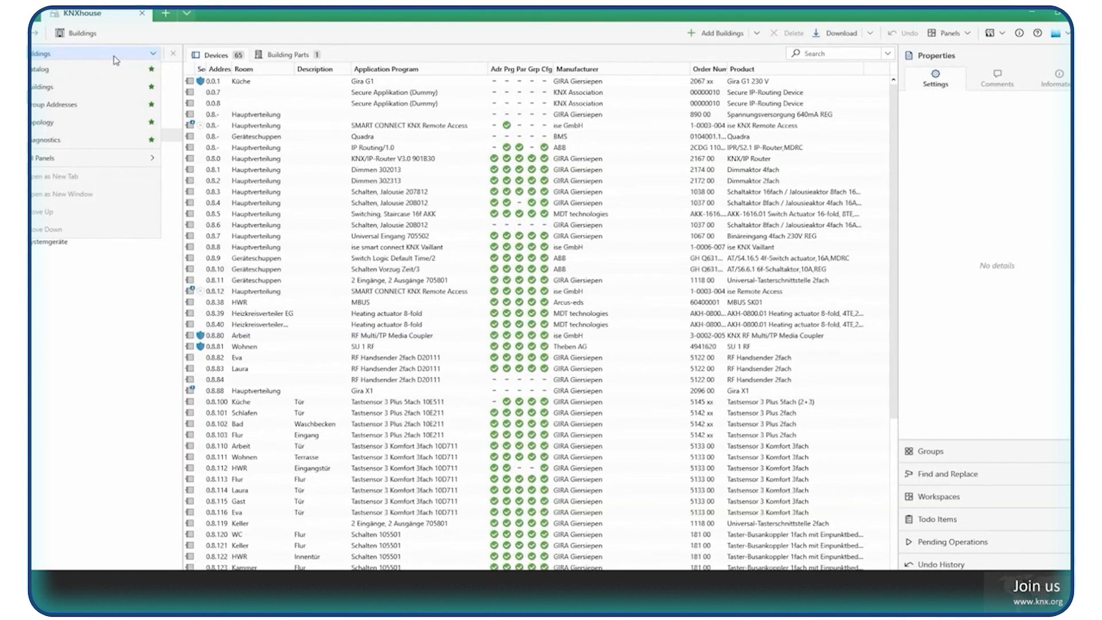
click(115, 59)
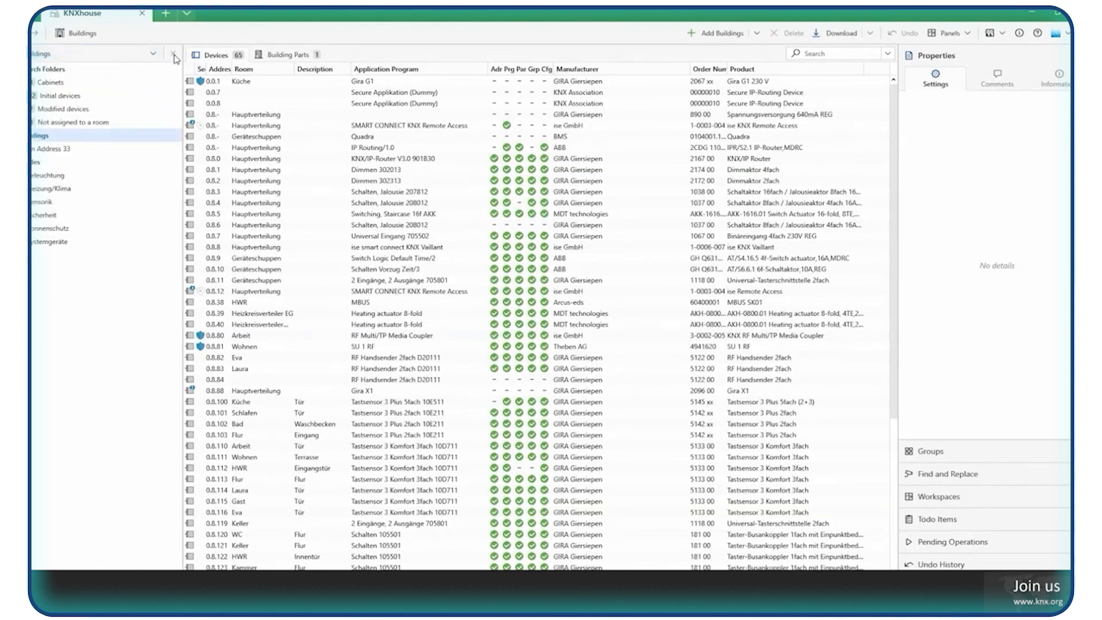
click(129, 55)
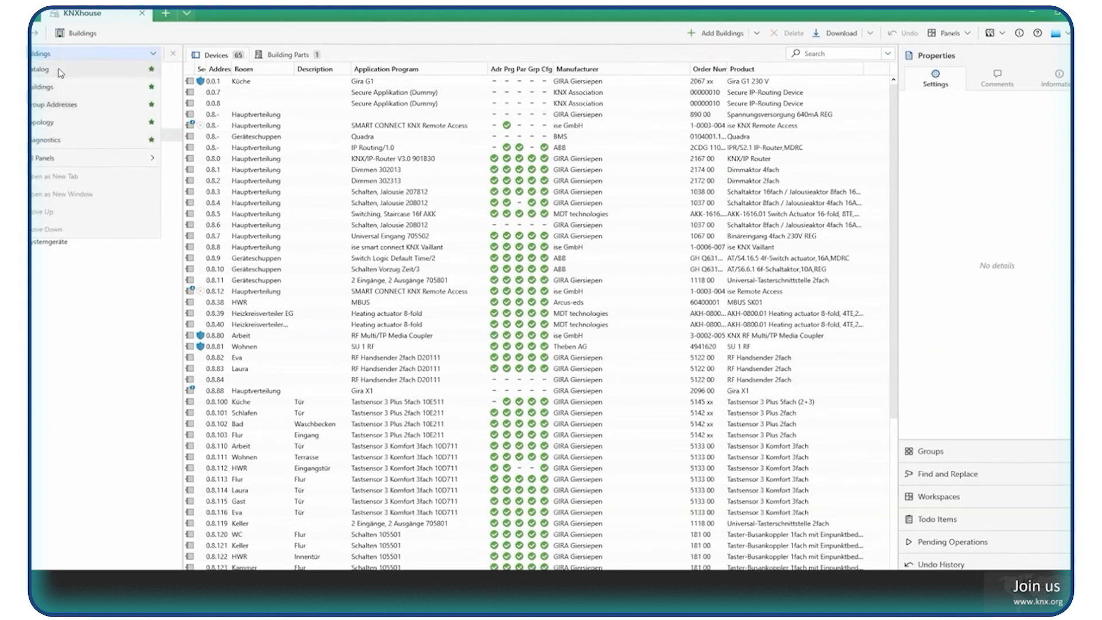
click(60, 73)
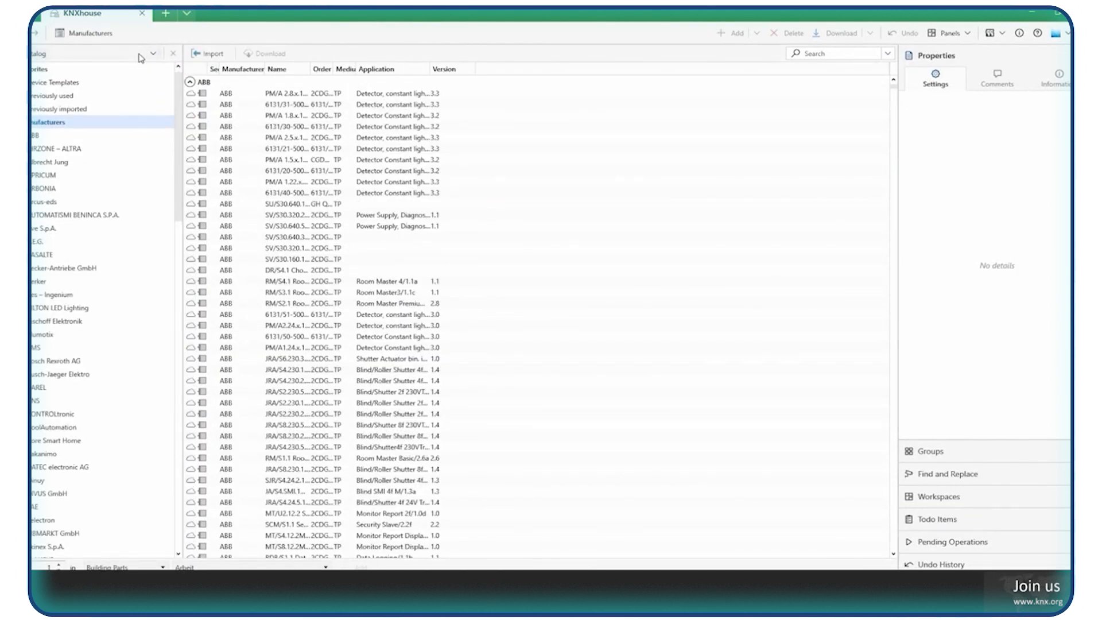
click(140, 56)
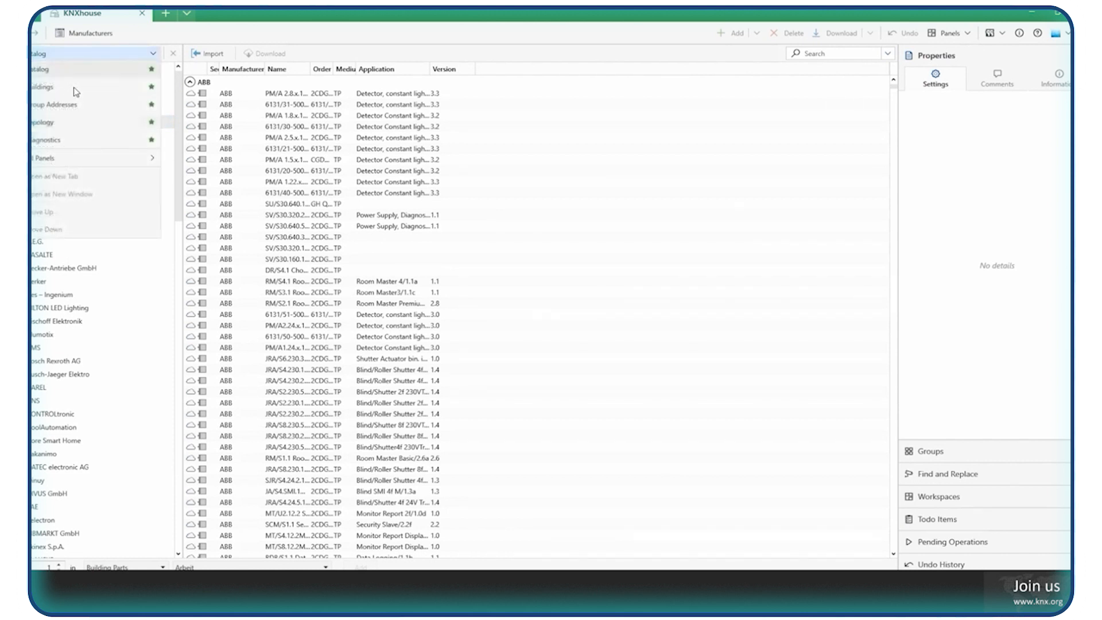
click(752, 146)
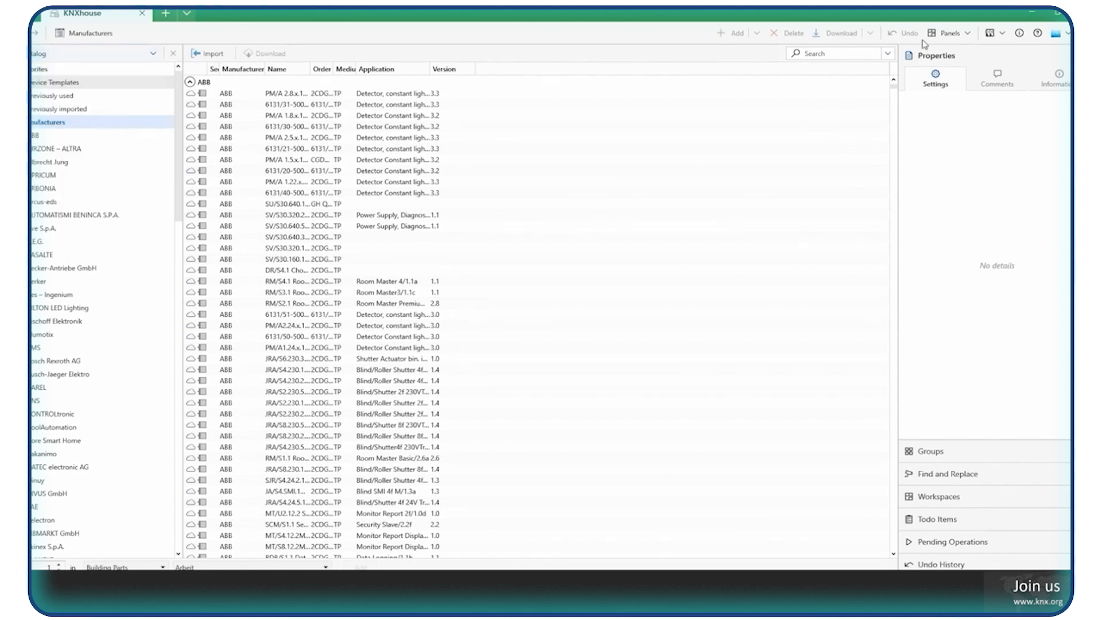
Open the Catalog as an additional panel alongside the Buildings panel.
click(950, 37)
click(951, 38)
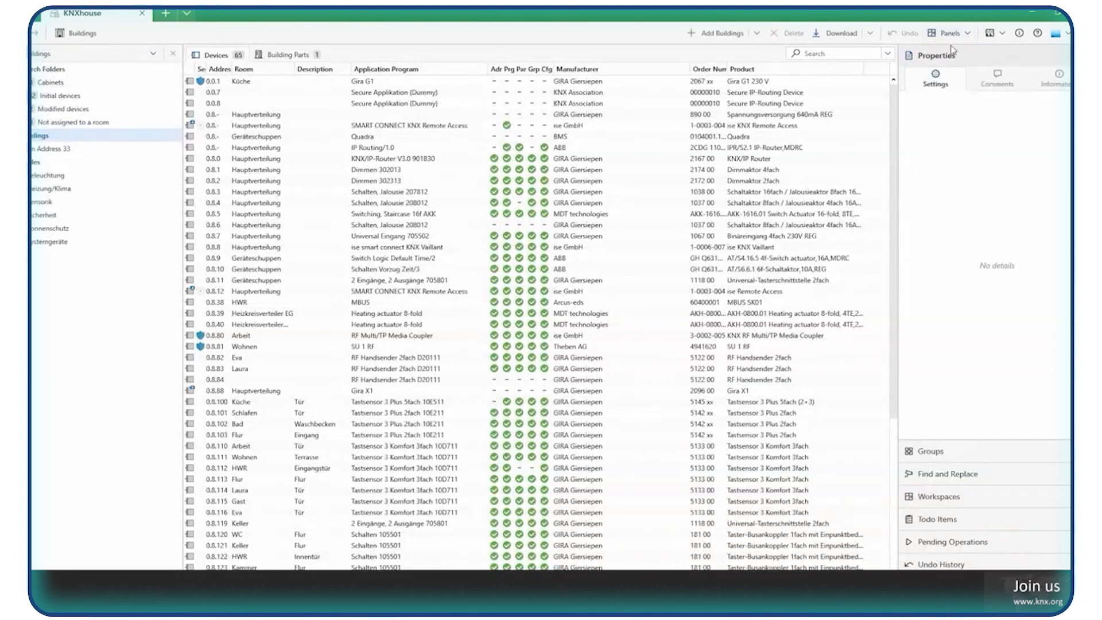
click(951, 38)
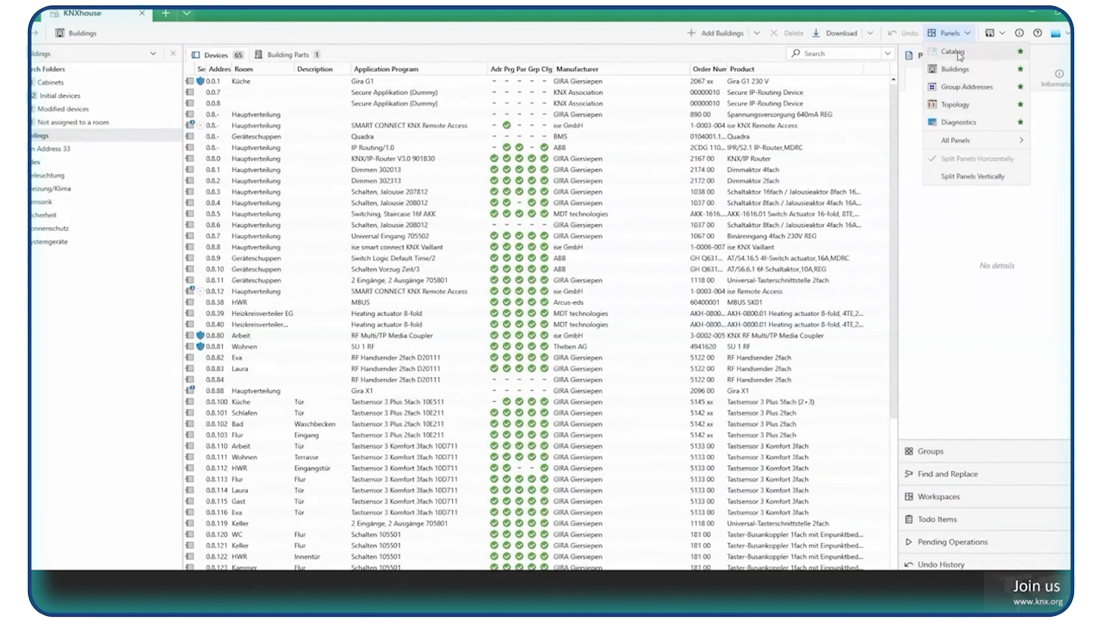
click(958, 53)
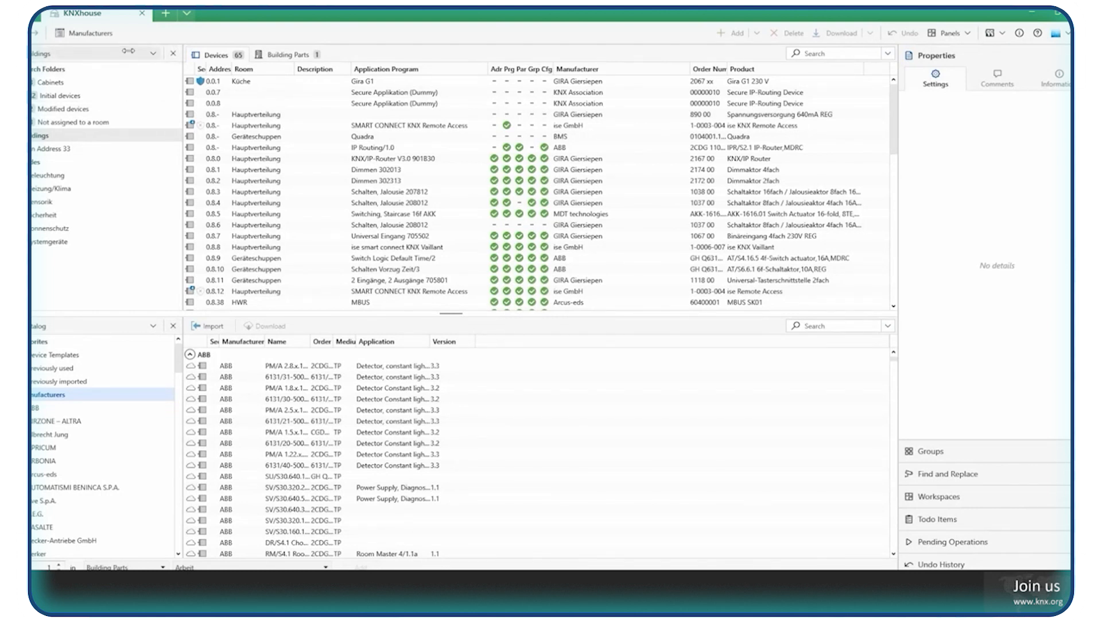
Check the view options of the Buildings panel and close the additional Catalog panel.
click(128, 51)
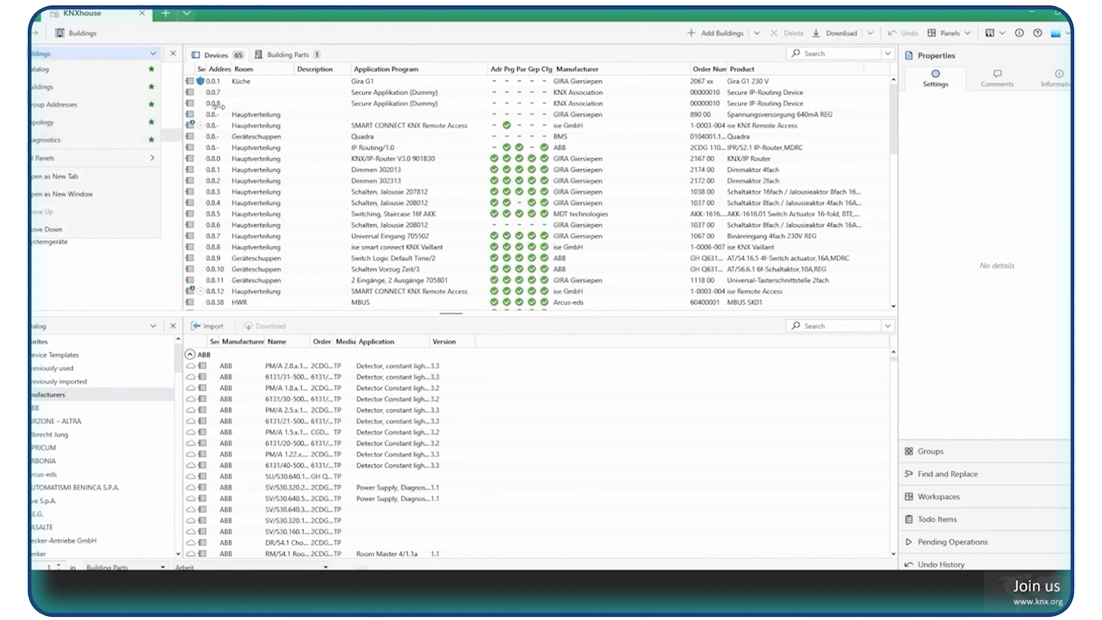
click(123, 53)
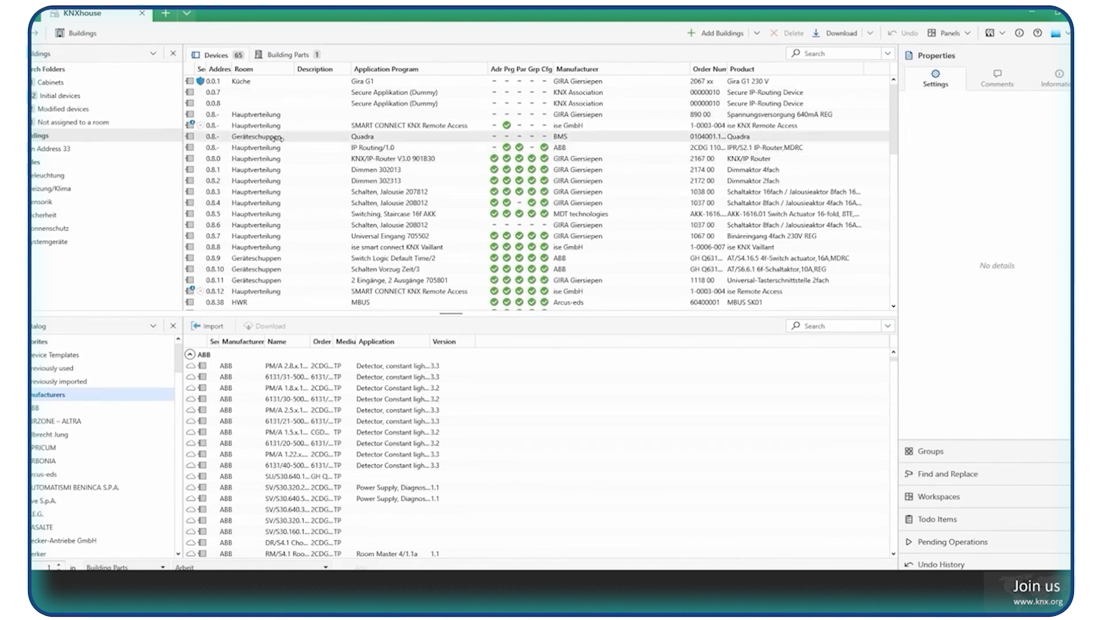
click(174, 327)
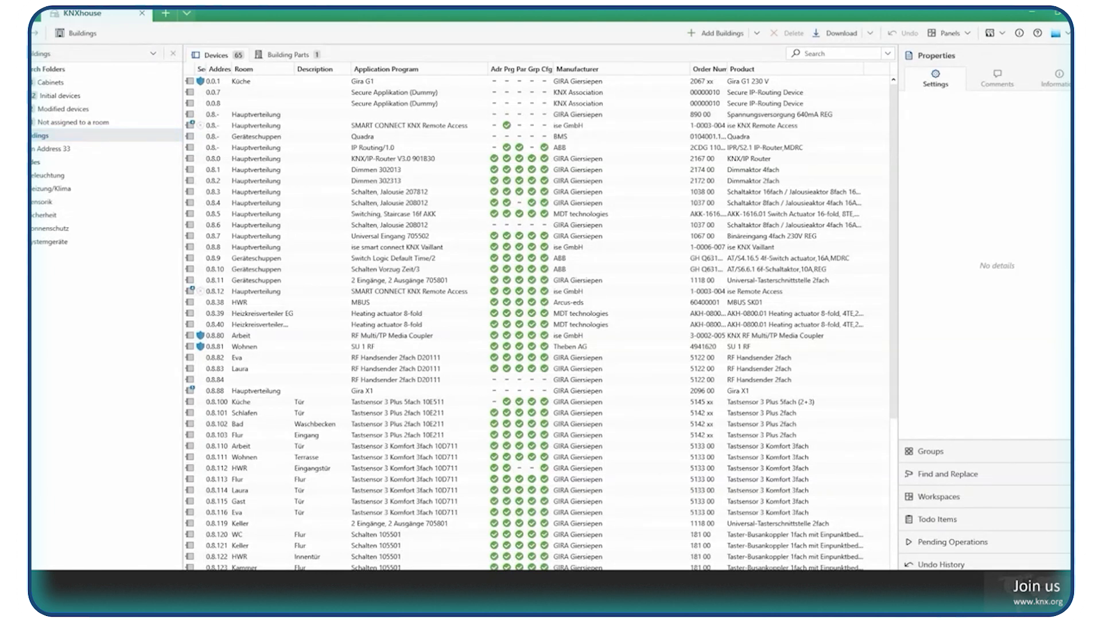
Expand the Cabinets folder with Heizkreisverteiler EG and Hauptverteilung, and show the group objects of device 0.8.1 Dimmaktor 4fach.
click(35, 83)
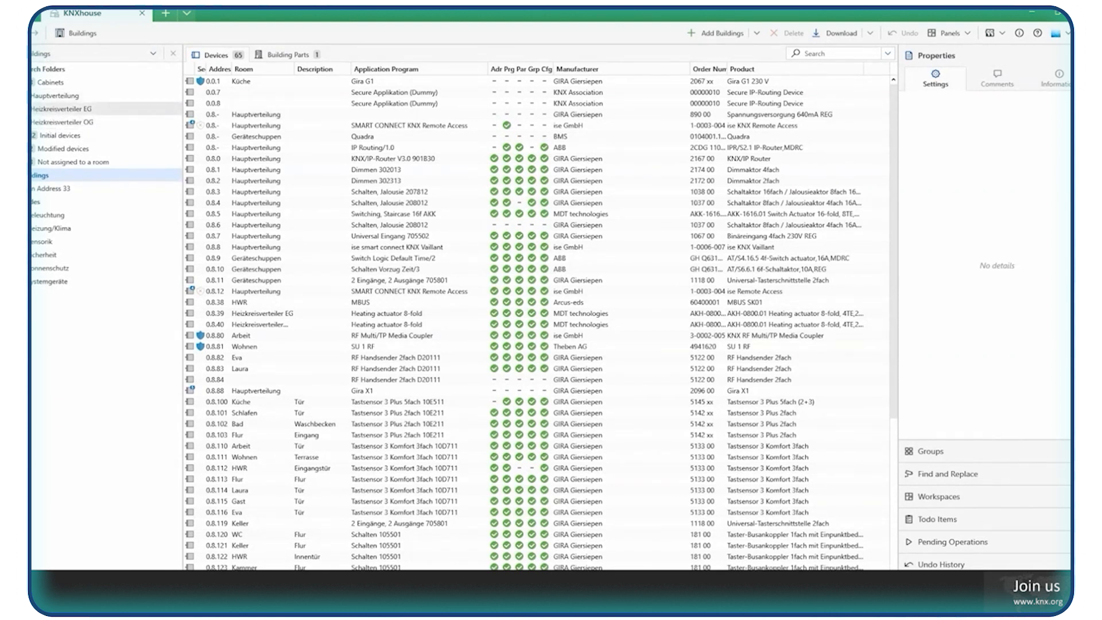
click(16, 109)
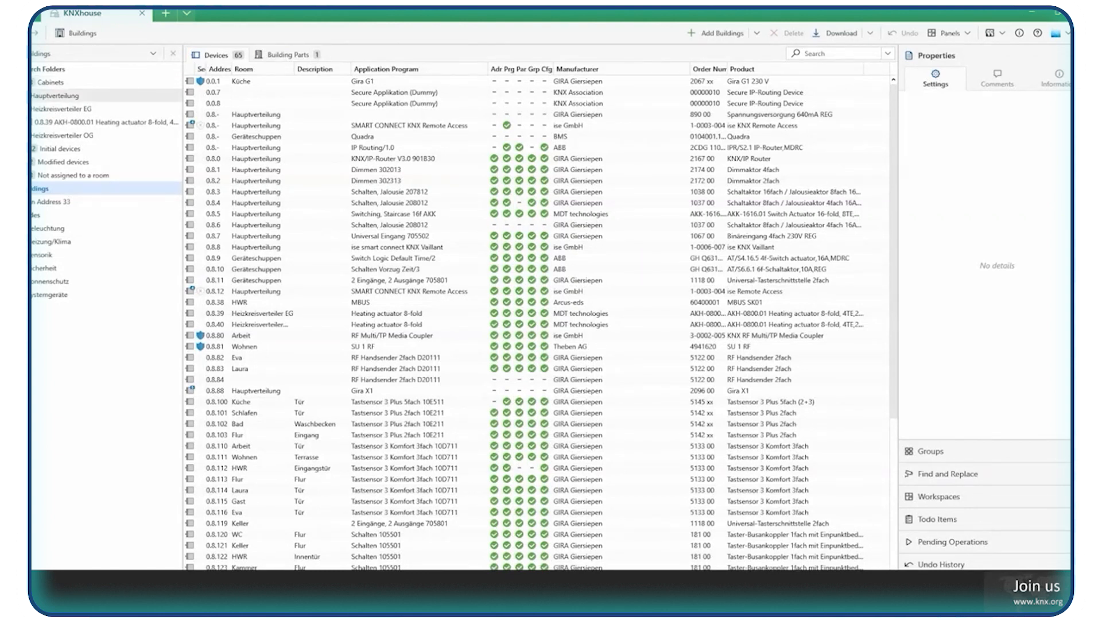
click(33, 95)
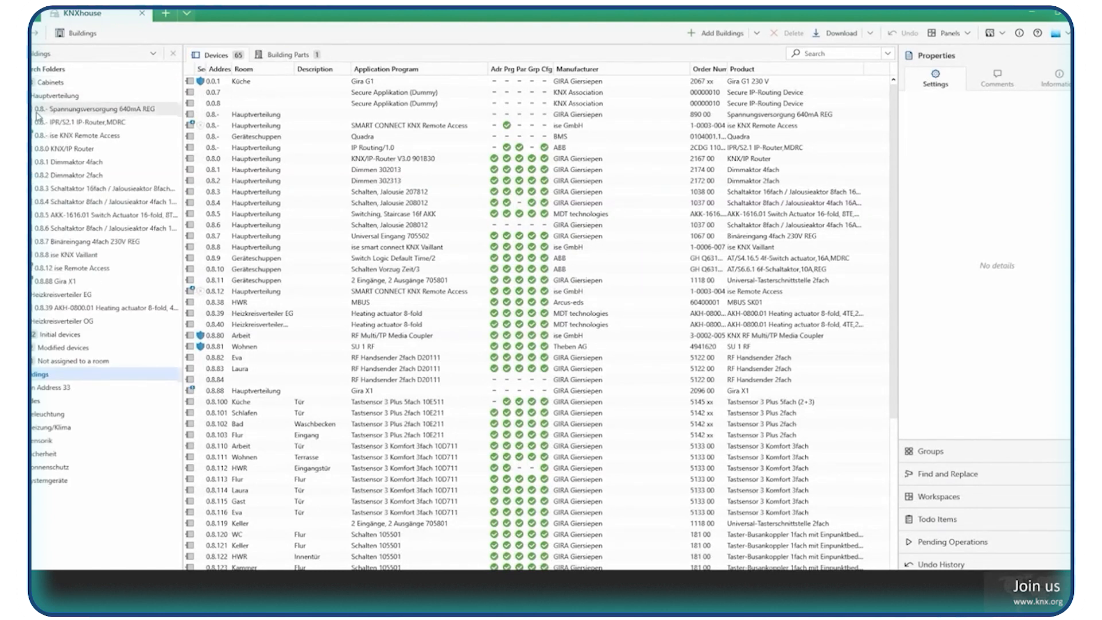
click(72, 167)
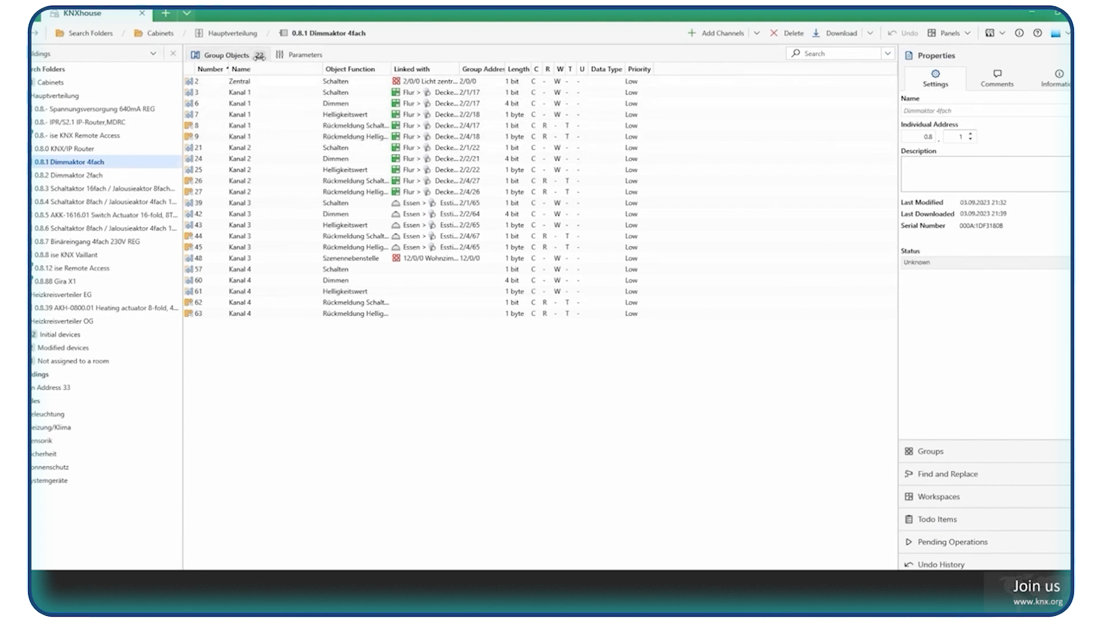
Review the dimming actuator's channel objects and widen the Linked with column to fit its full contents.
click(295, 113)
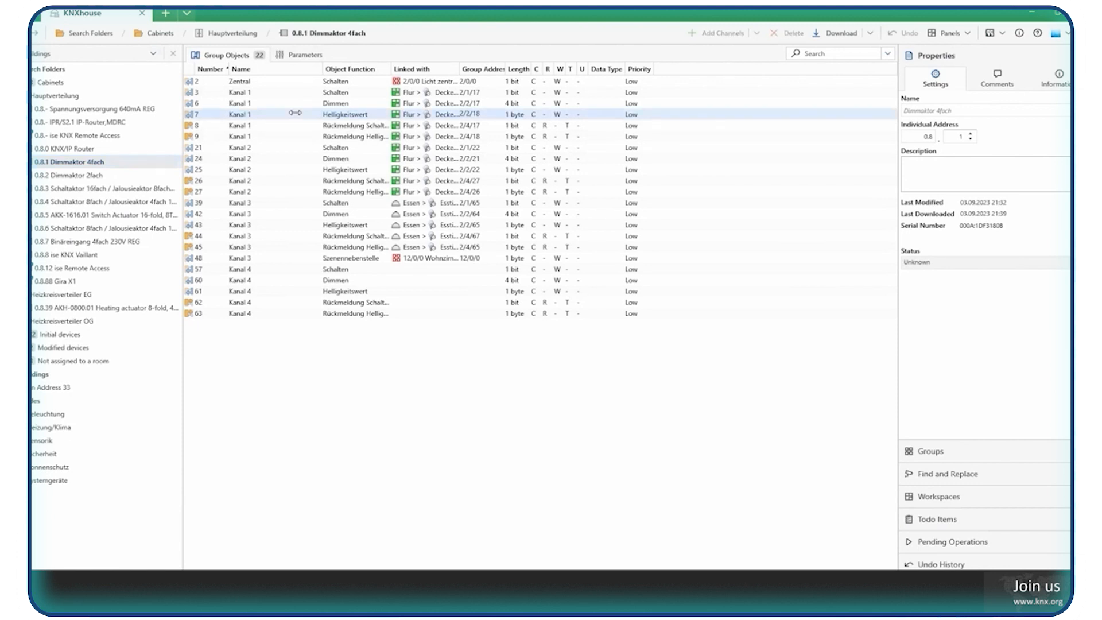
shift+click(288, 170)
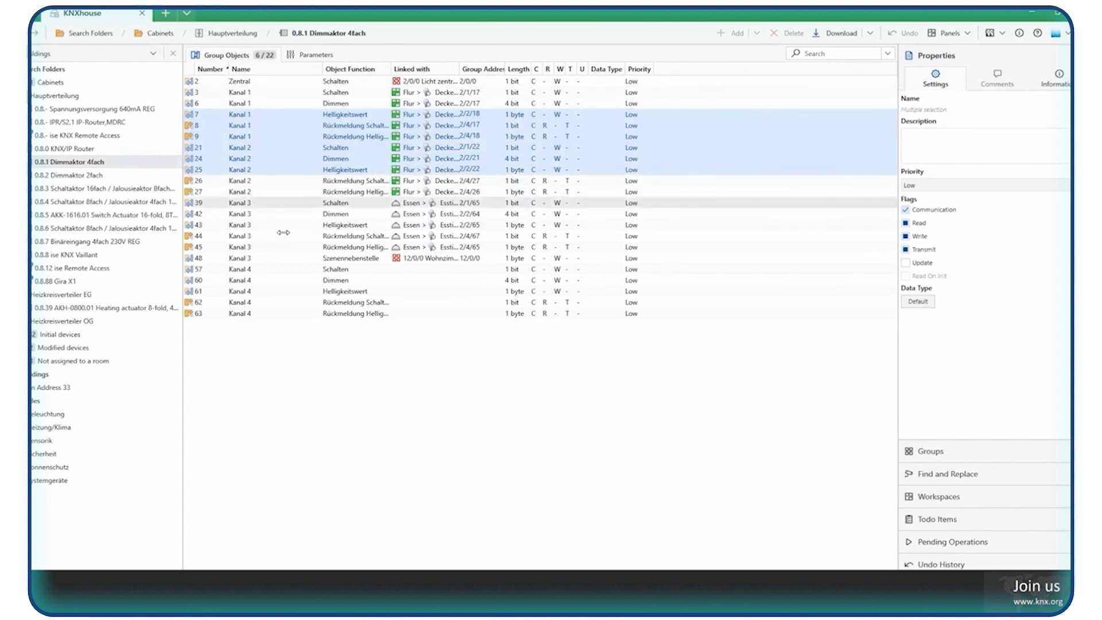
click(281, 280)
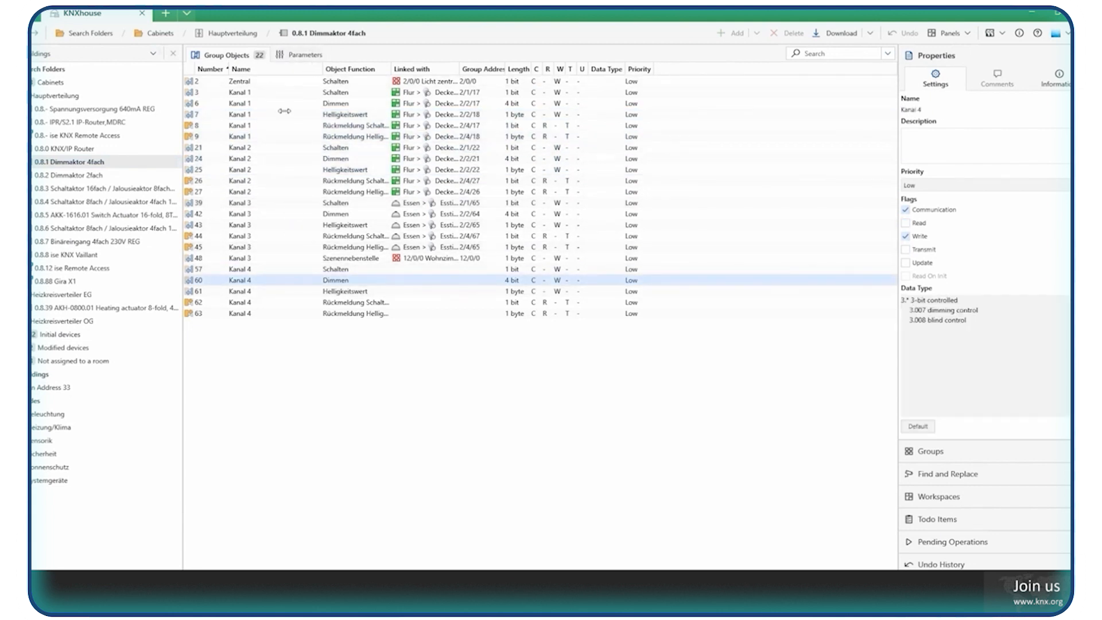
double_click(458, 65)
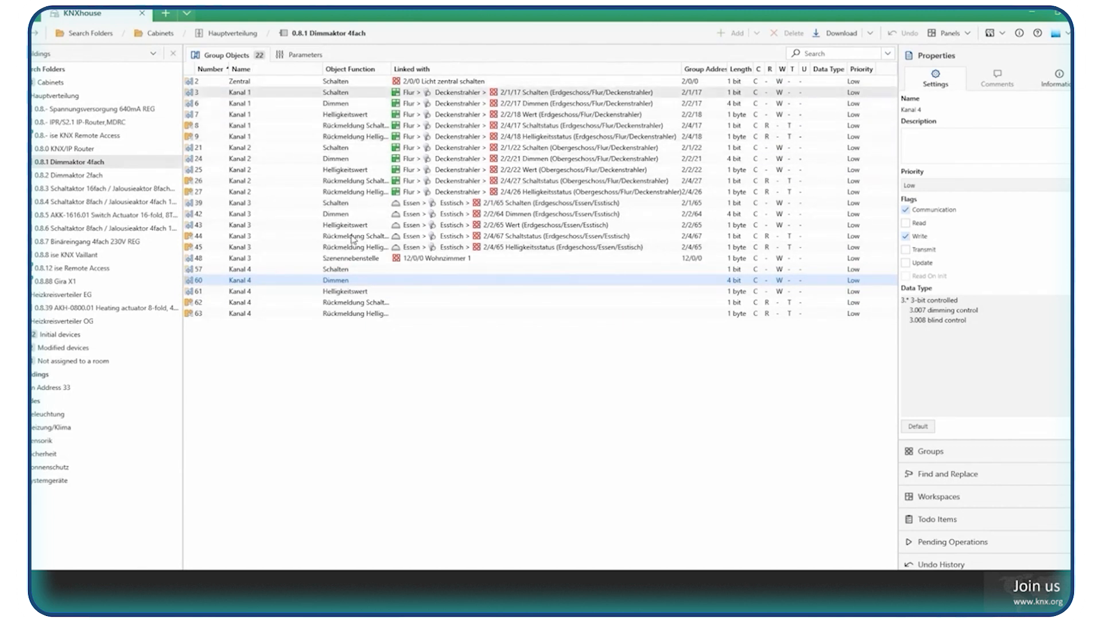
Compare group objects 2 and 48, linked directly to group addresses, with the Kanal 1 to 3 objects linked through room functions.
click(366, 83)
ctrl+click(366, 259)
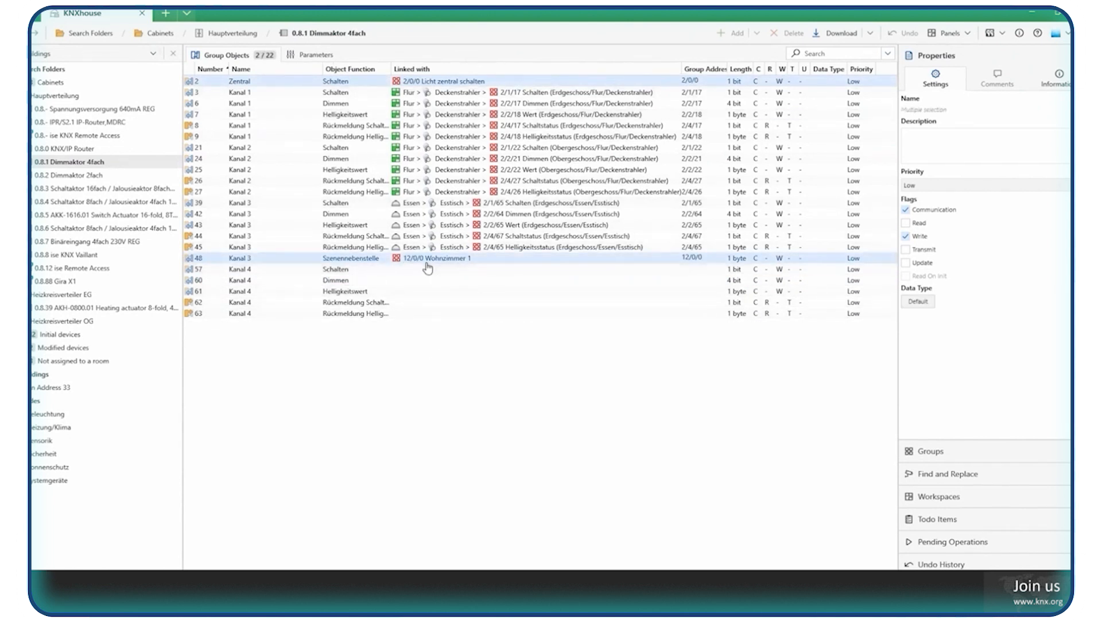
click(354, 248)
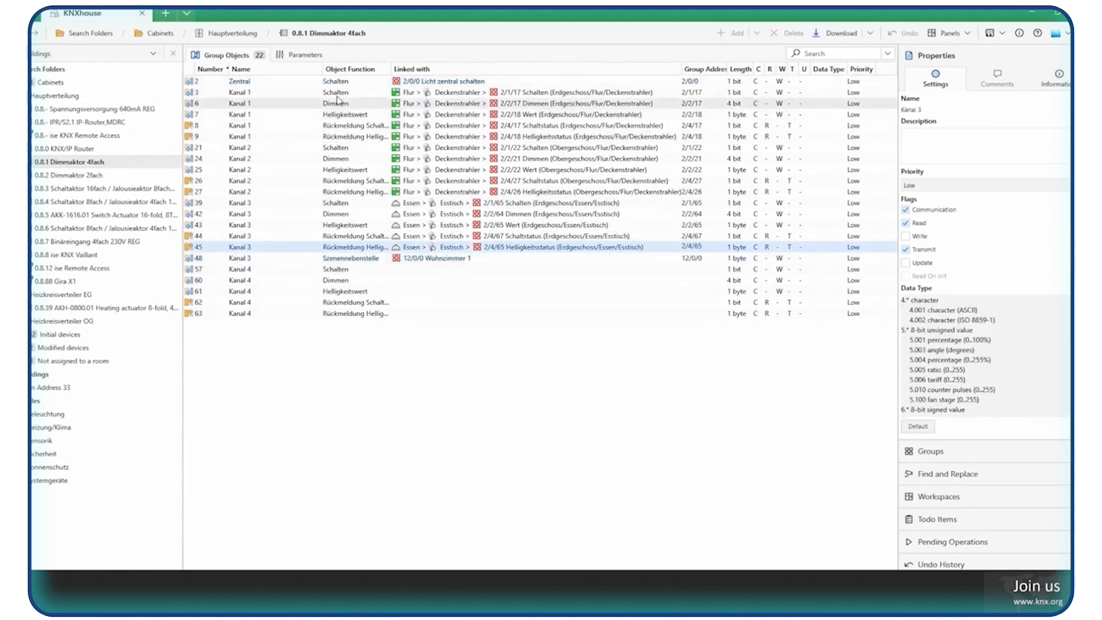
shift+click(452, 95)
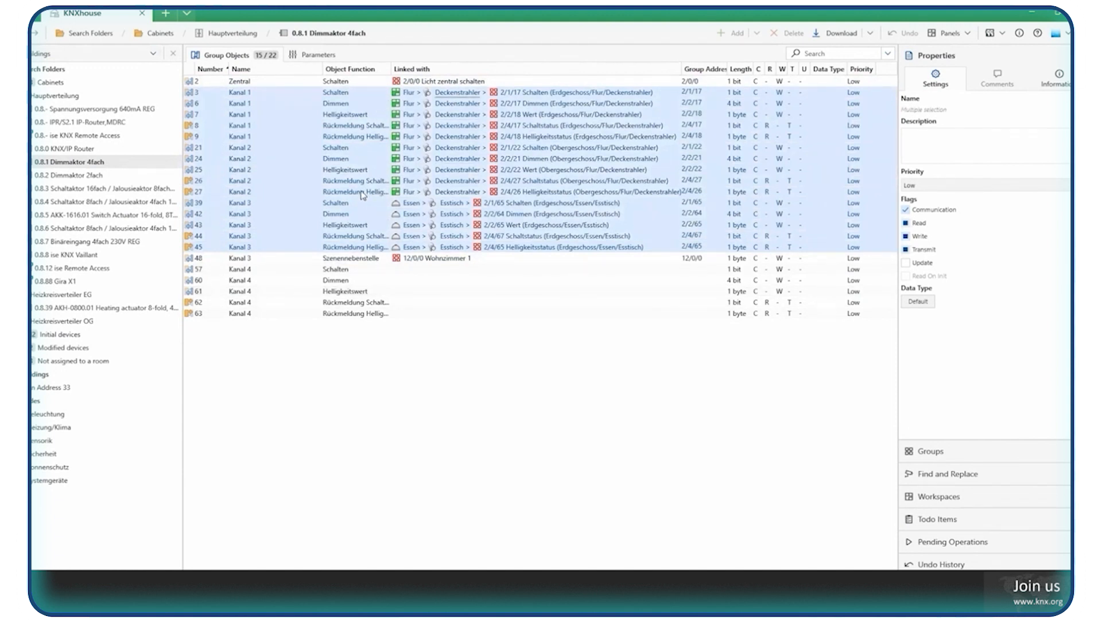
click(423, 356)
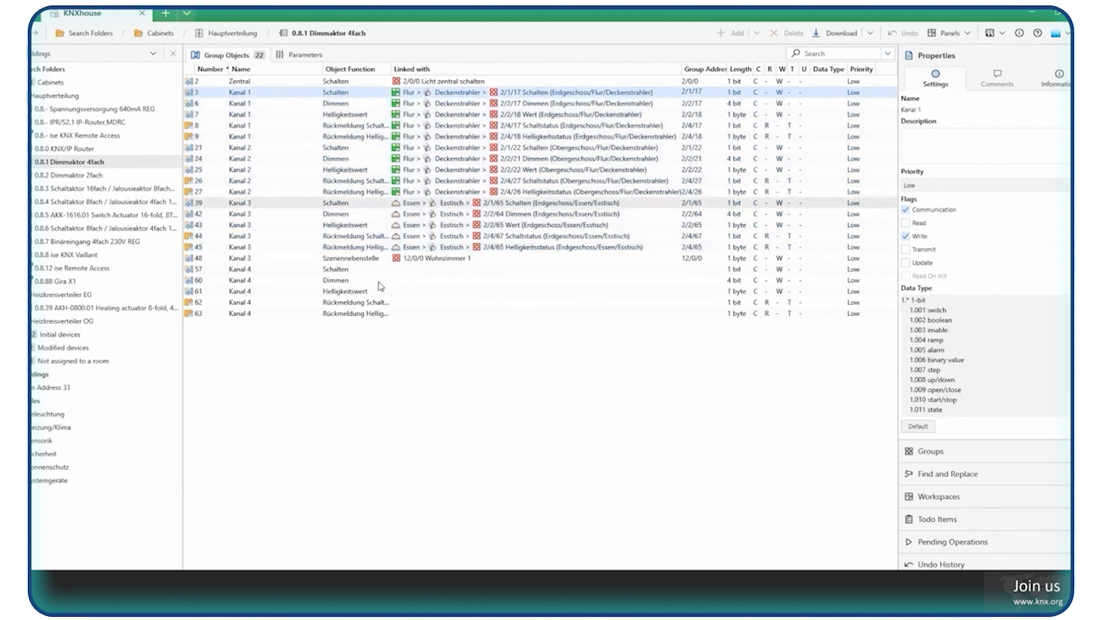
drag(349, 196, 359, 251)
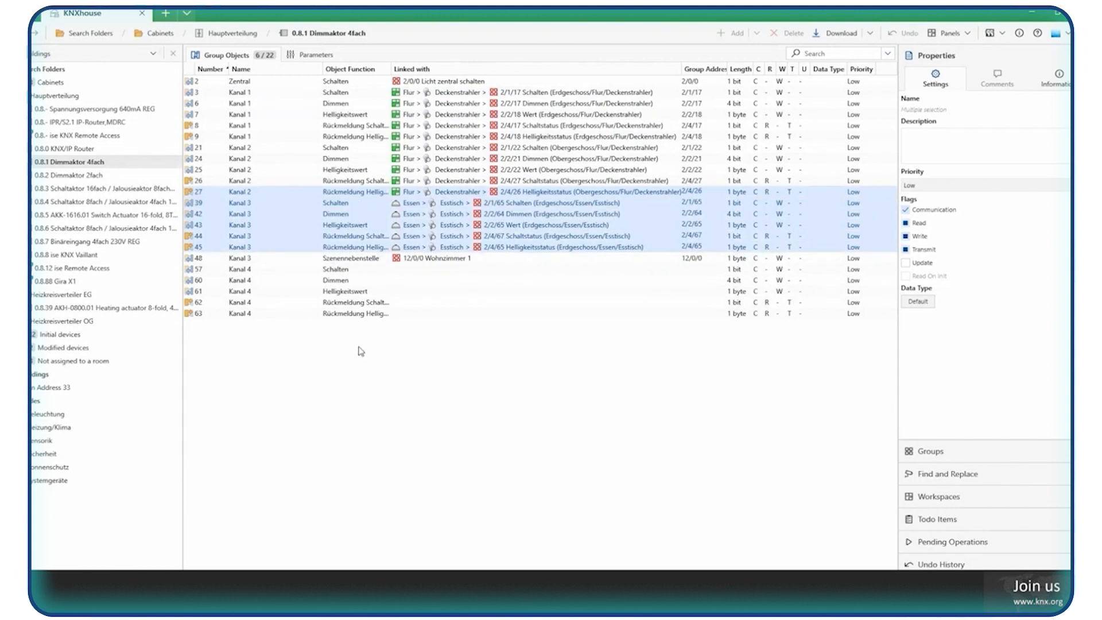
Examine the Kanal 3 group objects 39 to 45 linked through the Essen room and Esstisch function, and the Kanal 1 status object 9.
click(377, 387)
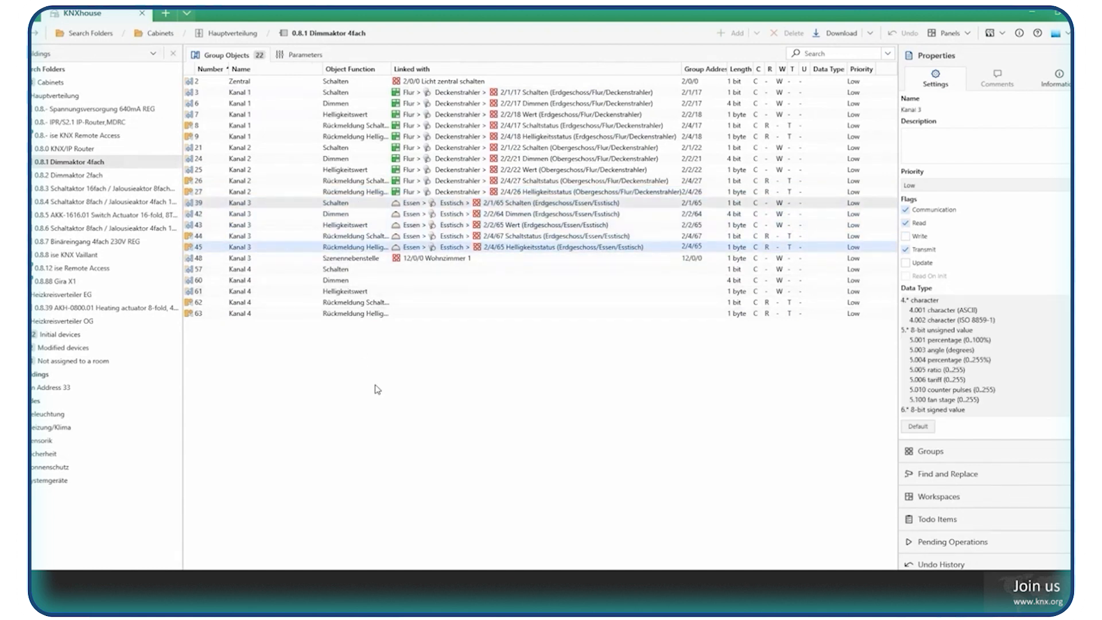
key(shift+Up)
key(shift+Up)
key(shift+Up)
key(shift+Up)
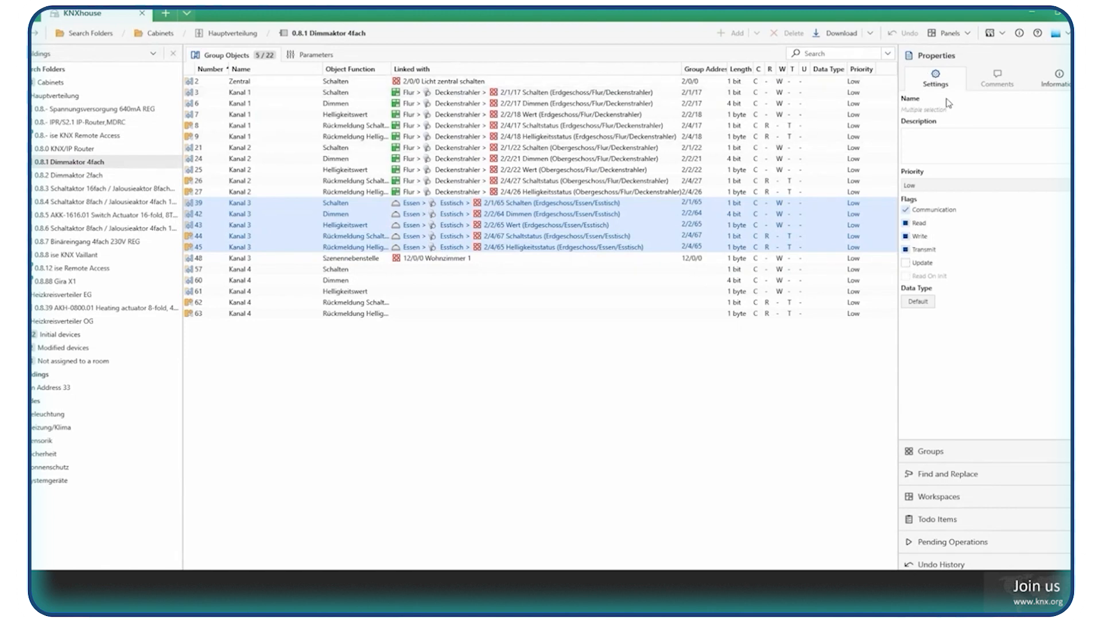
click(366, 139)
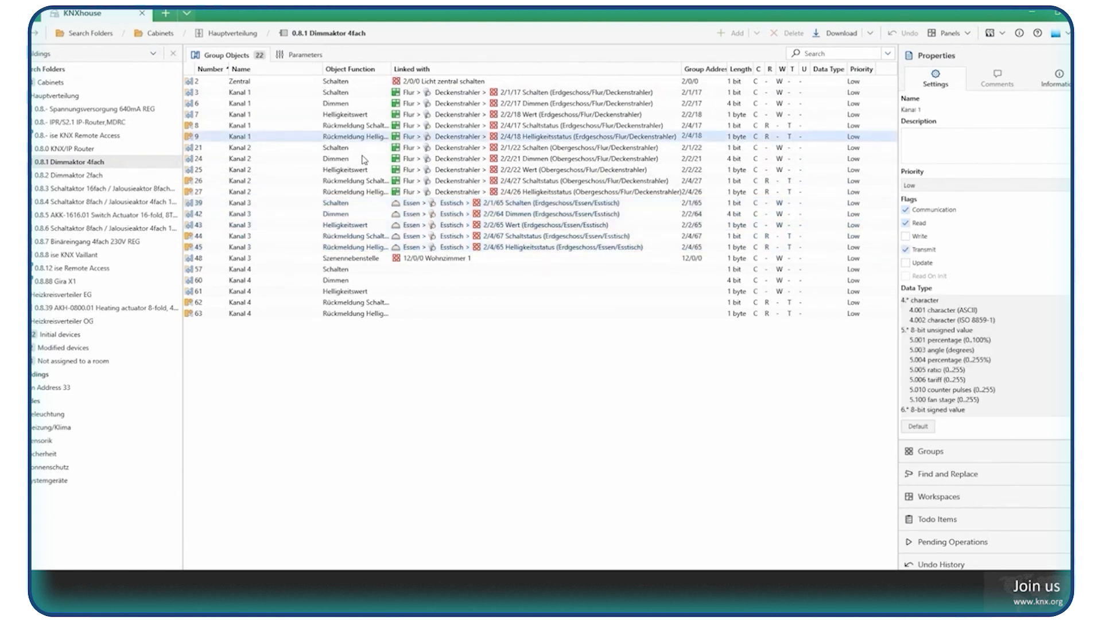
Show the dimming actuator's parameters and look through its channel parameter pages.
click(1040, 81)
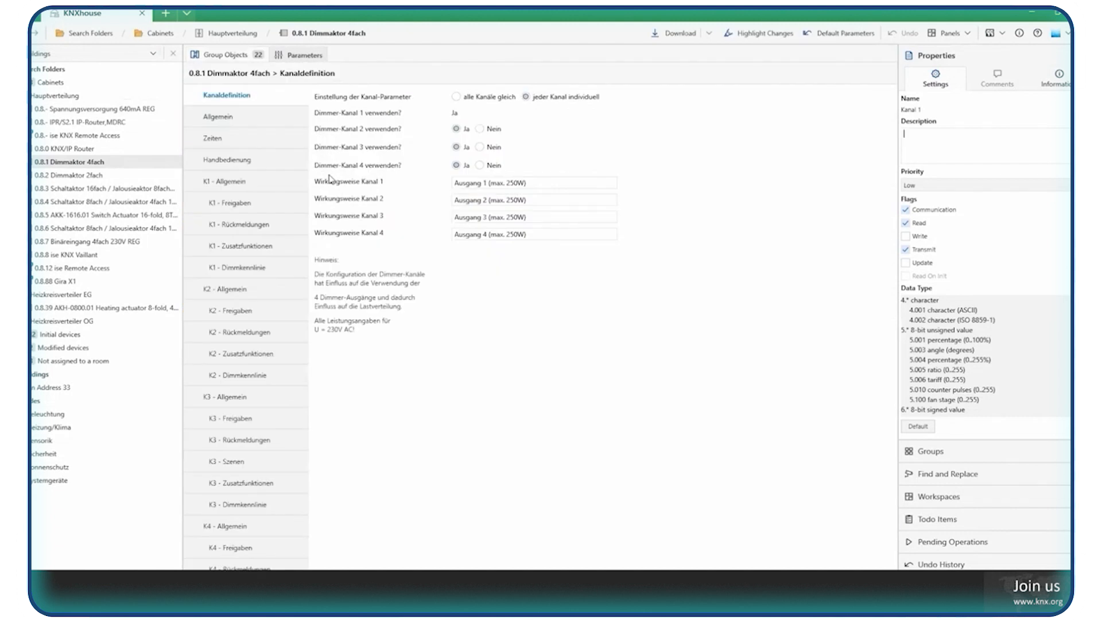
scroll(272, 210, down, 2)
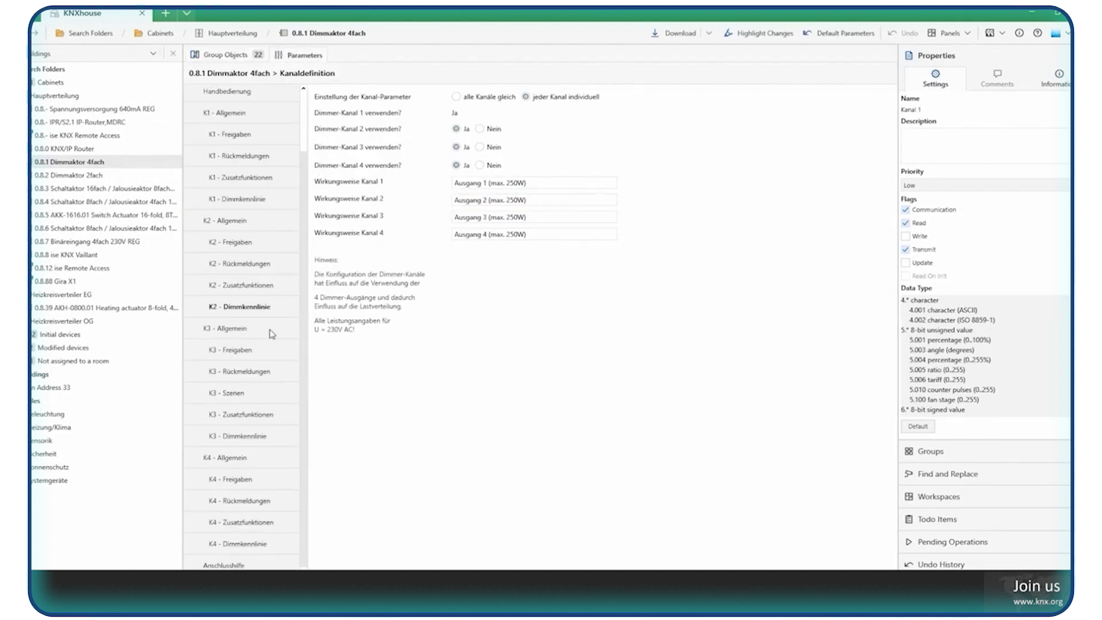
scroll(259, 310, up, 2)
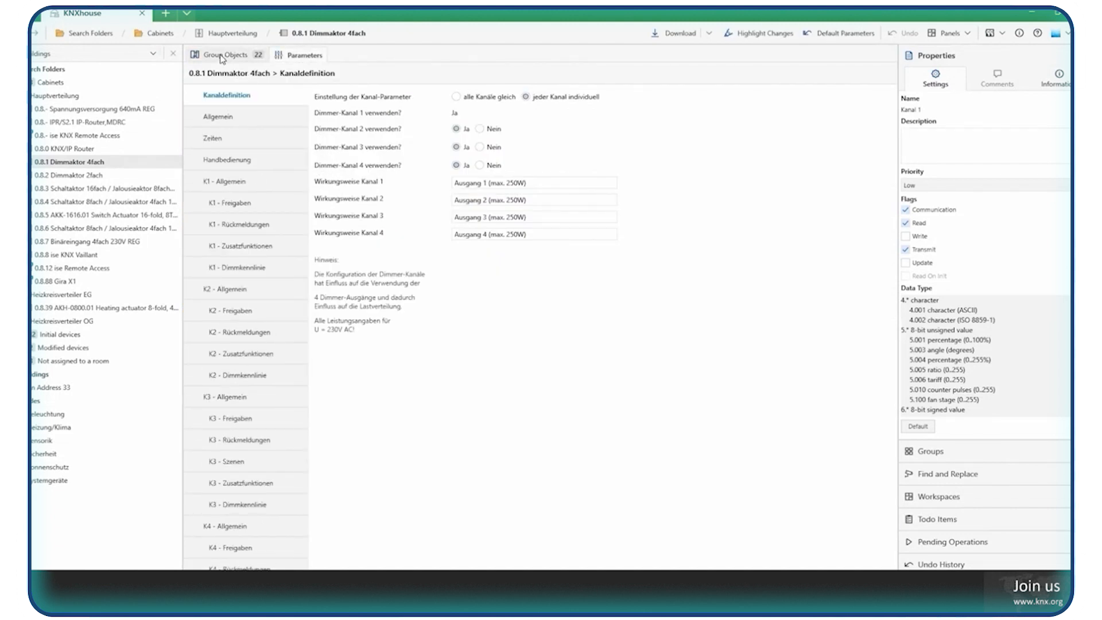
Show the group objects of device 0.8.8 ise KNX Vaillant, and collapse Hauptverteilung and expand Heizkreisverteiler OG.
click(68, 151)
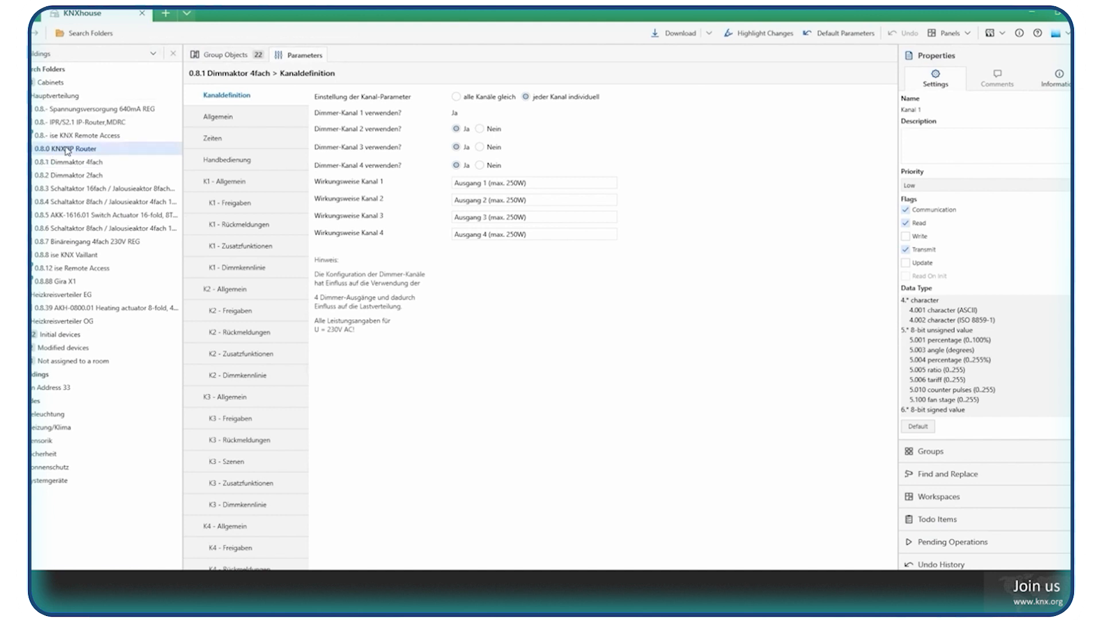
click(14, 148)
click(15, 82)
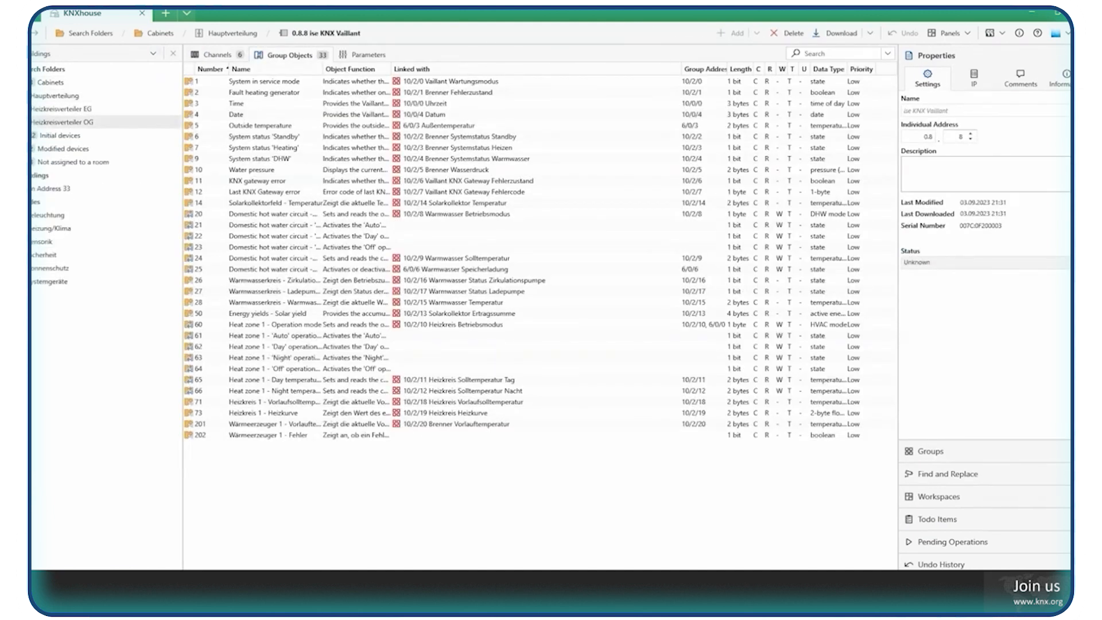
click(16, 121)
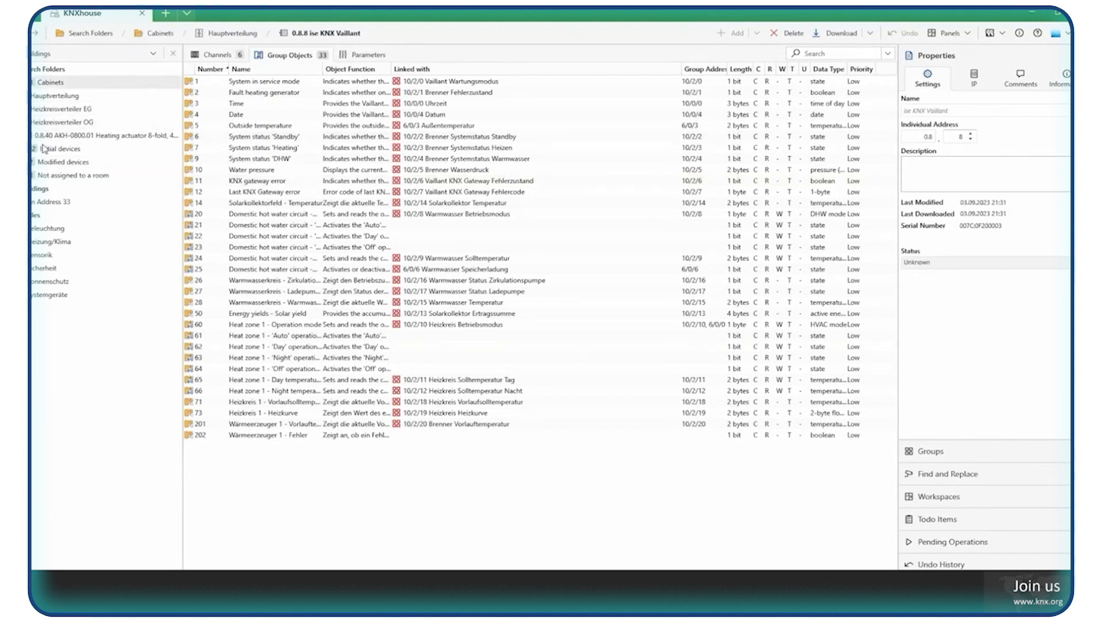
Collapse the Cabinets folder and expand the building down to the nursery room in Obergeschoss.
click(32, 82)
click(32, 149)
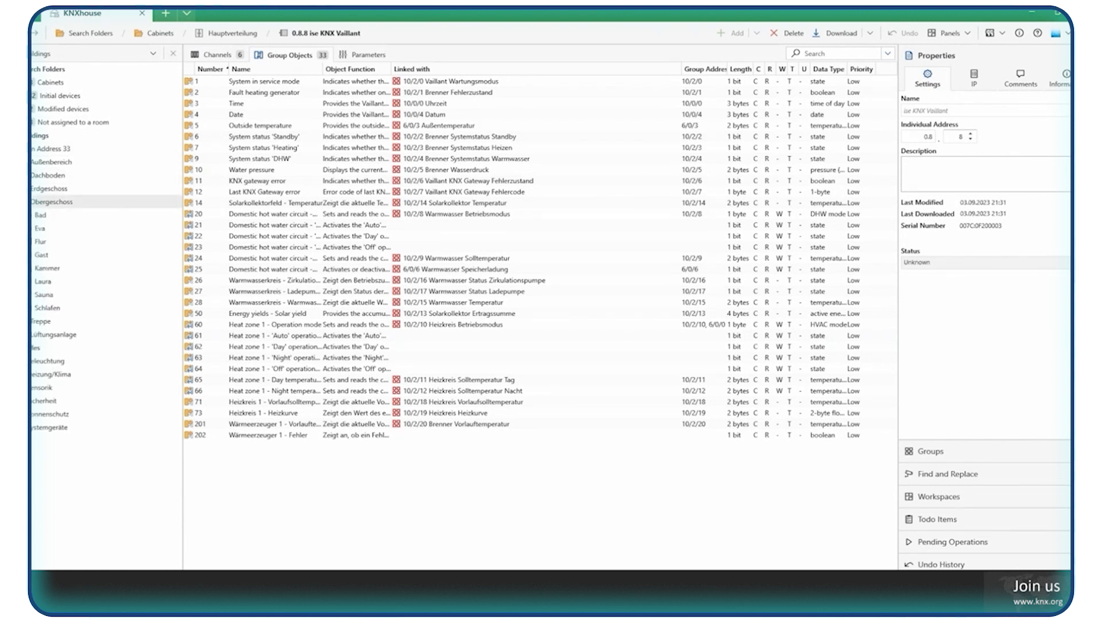
click(32, 201)
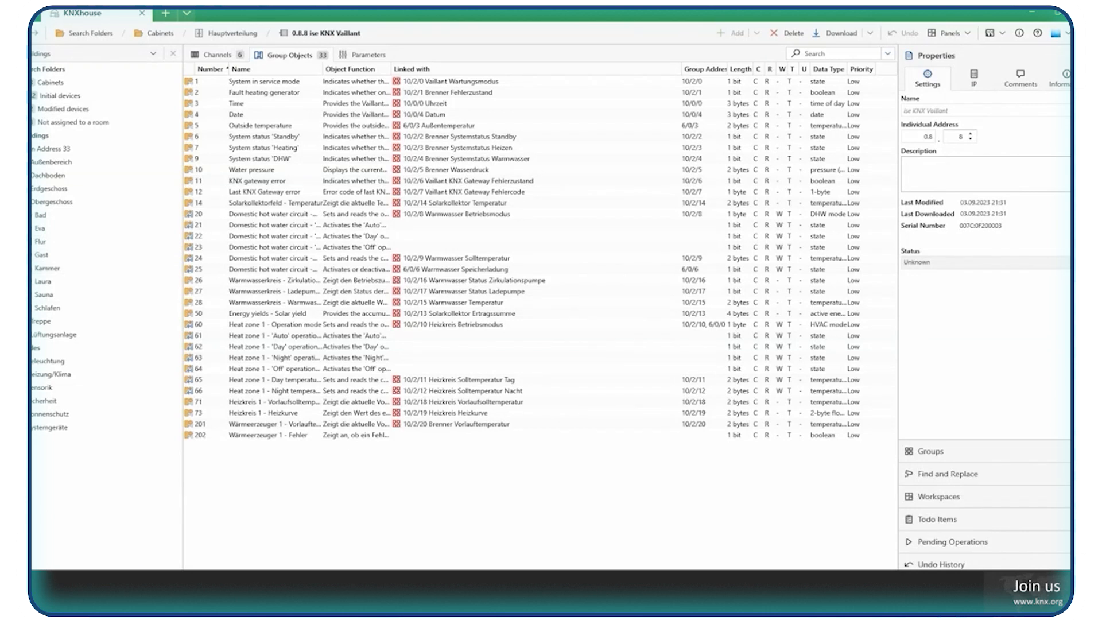
click(21, 281)
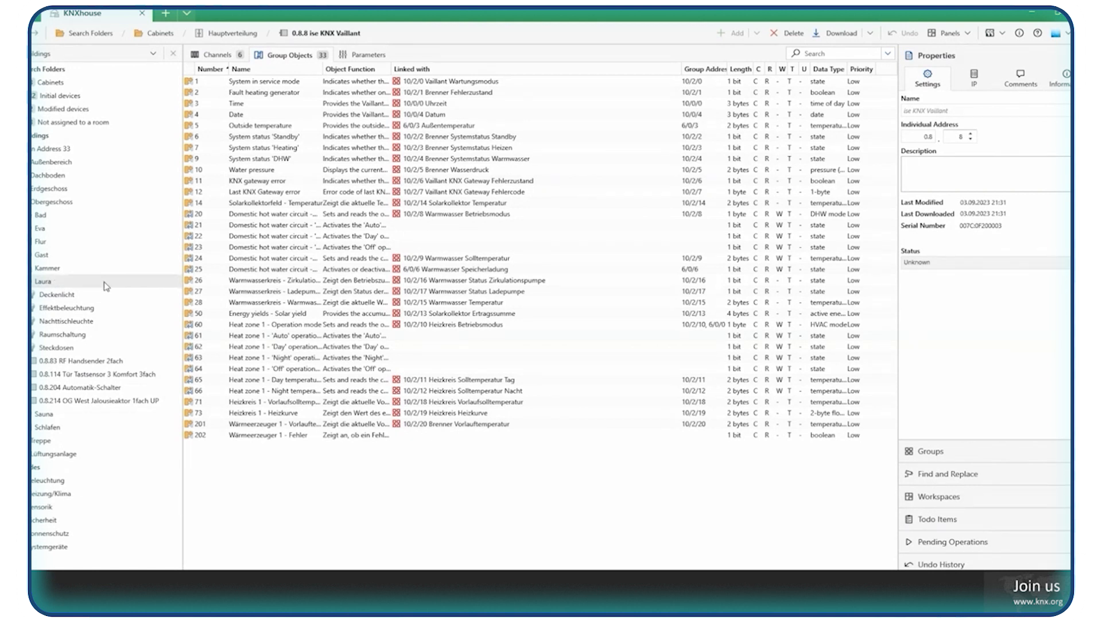
Inspect the nursery's devices, the Deckenlicht group addresses and the group objects of 0.8.83 RF Handsender 2fach.
click(129, 283)
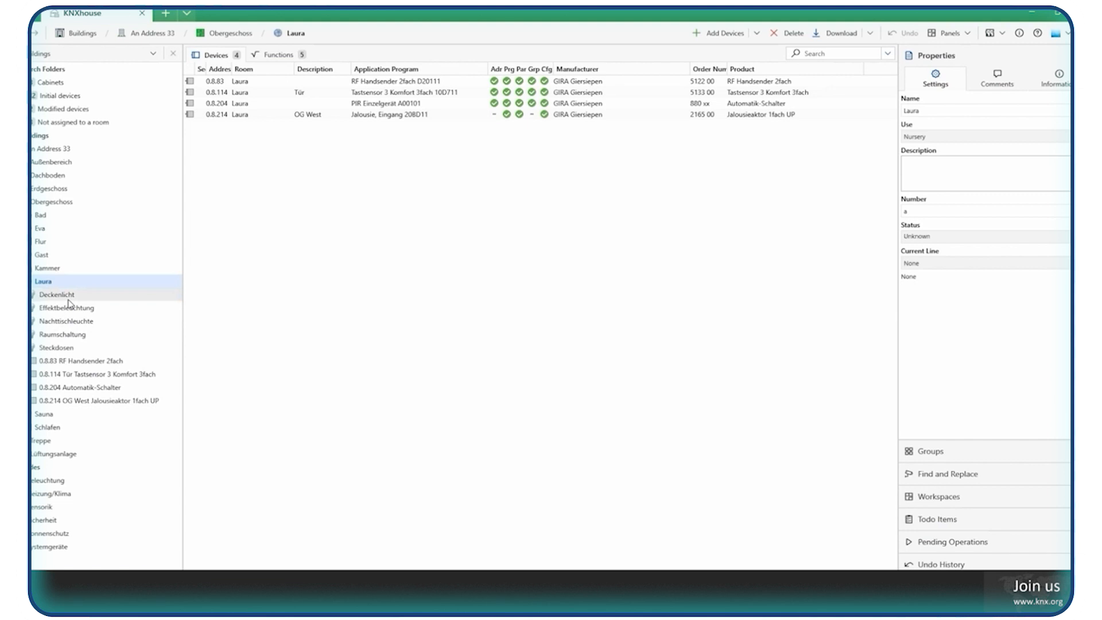
click(105, 298)
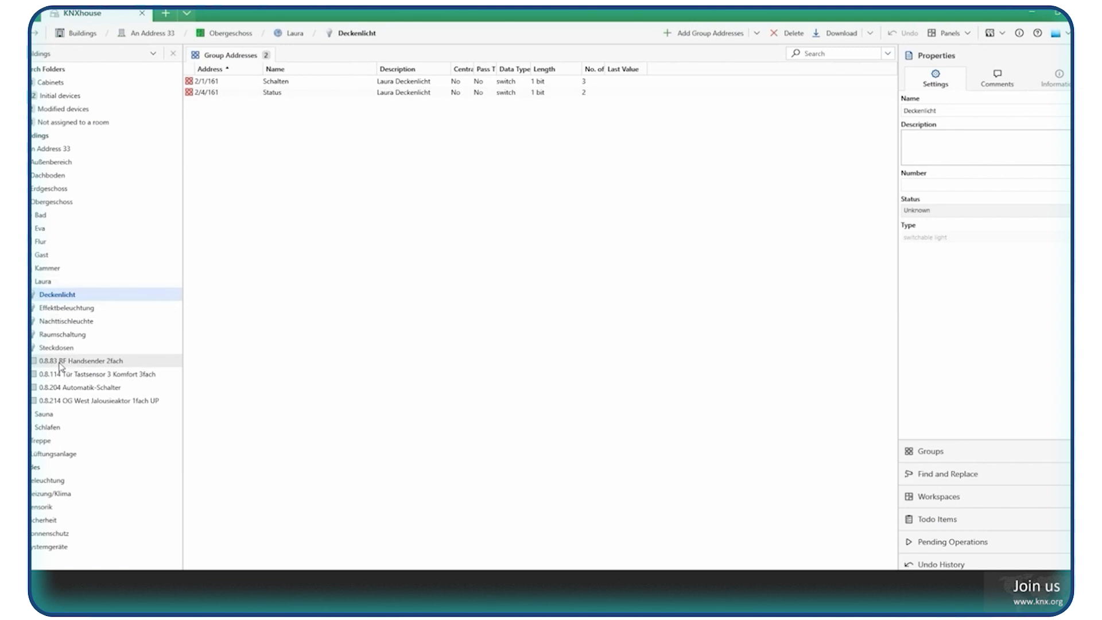
click(61, 361)
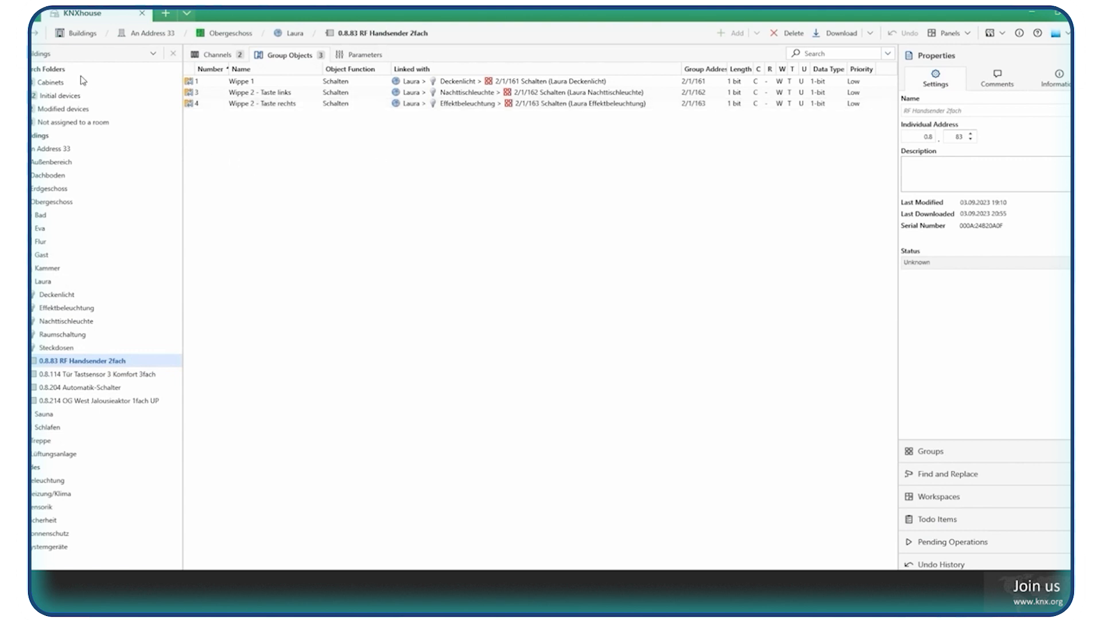
Open an additional Catalog panel alongside the Buildings panel.
click(58, 54)
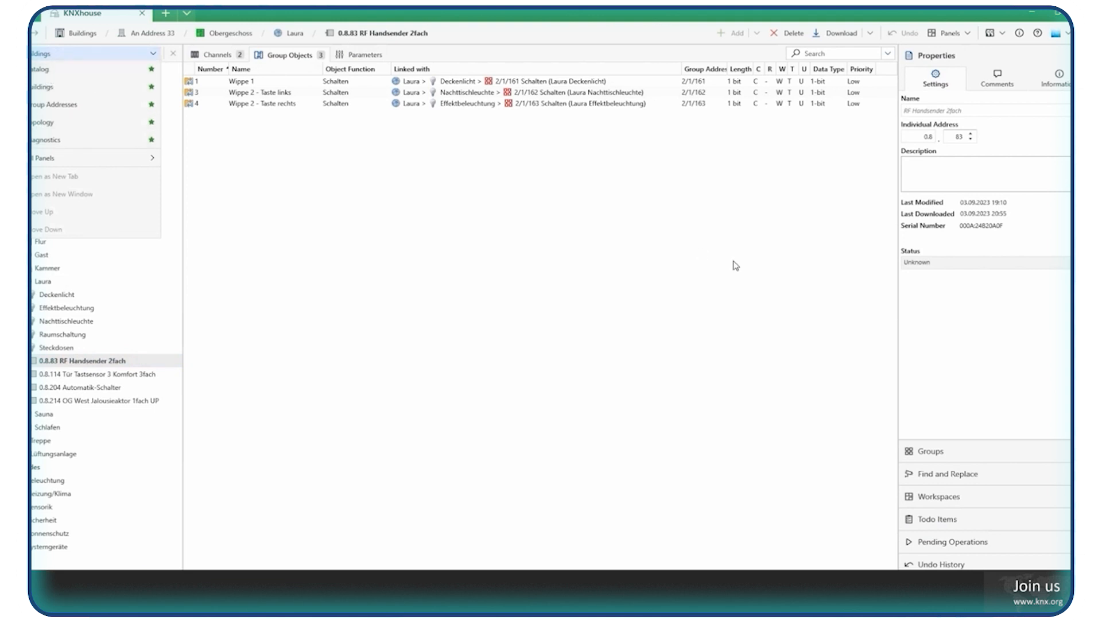
click(715, 219)
click(958, 35)
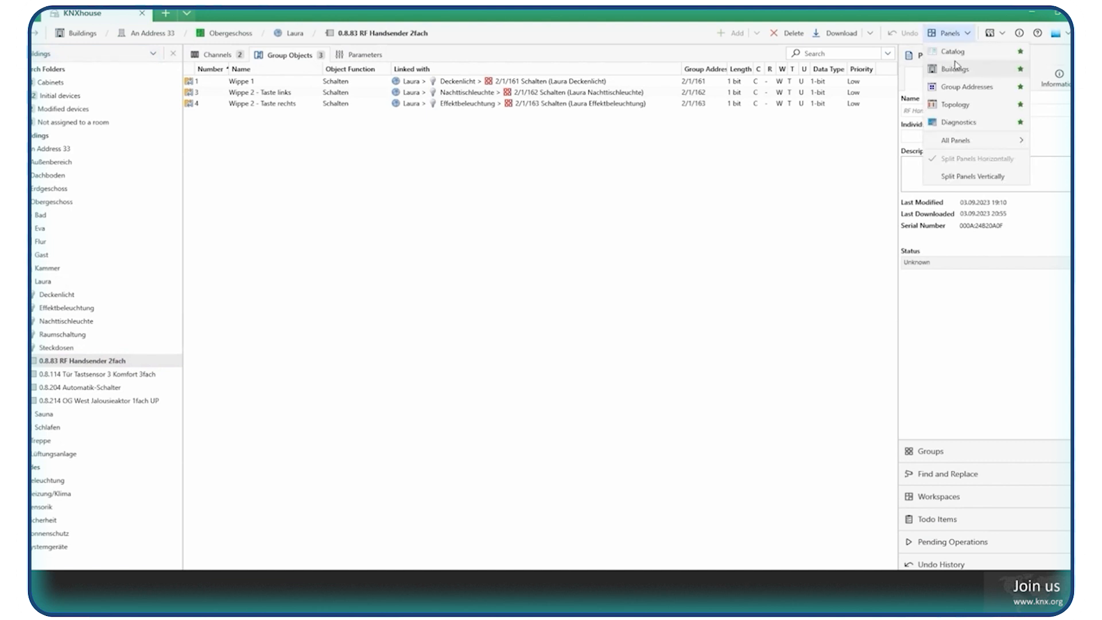
click(958, 55)
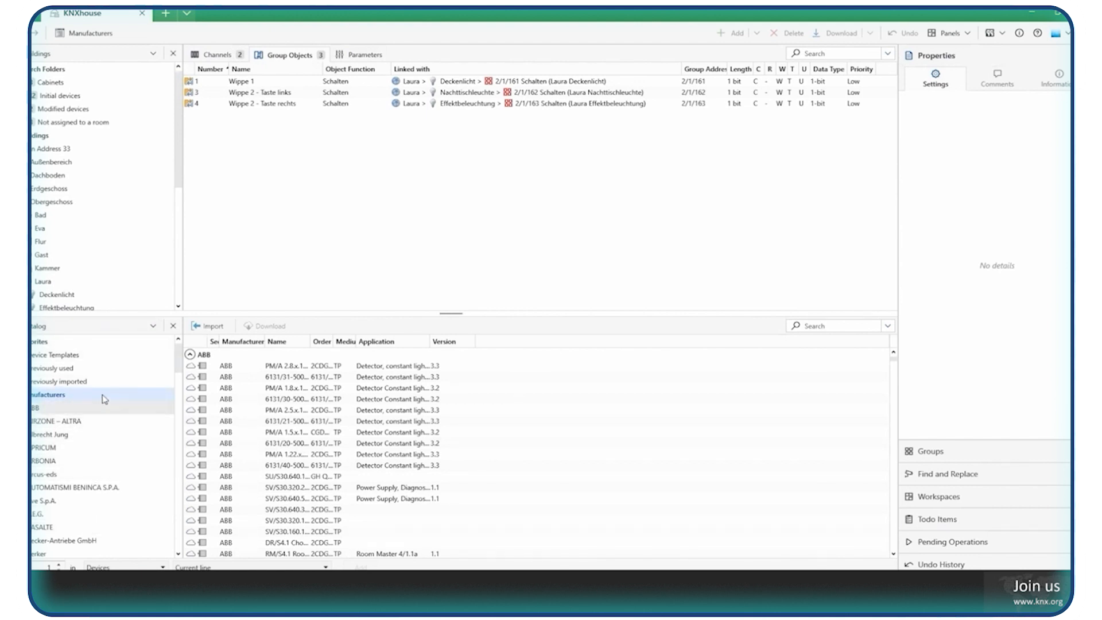
Browse the catalog's manufacturer list and choose ABB.
scroll(115, 373, down, 10)
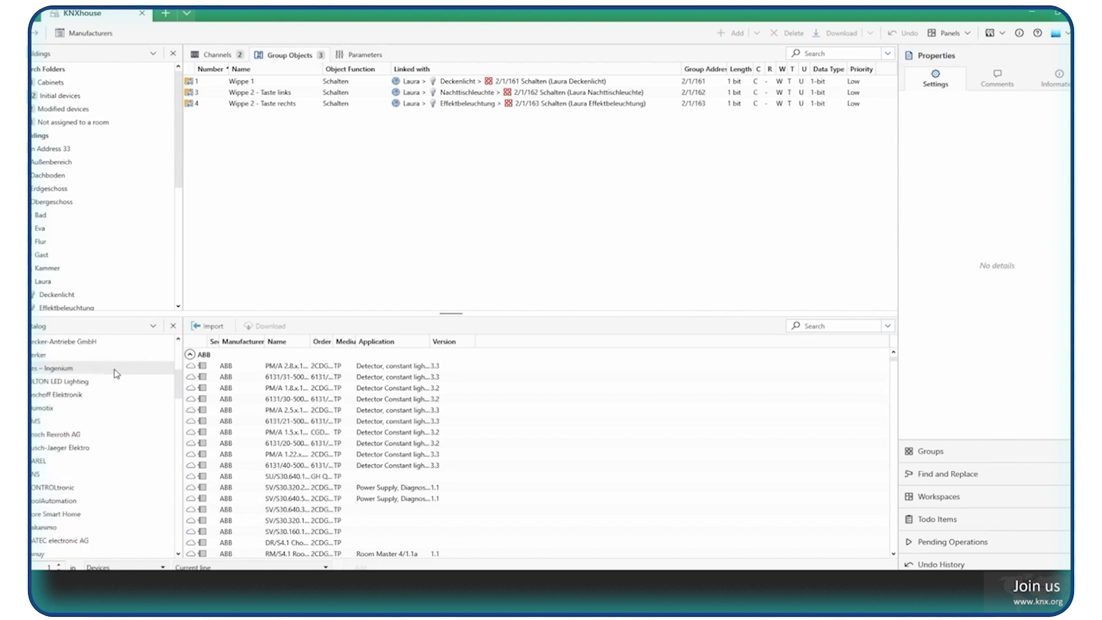
scroll(117, 376, down, 5)
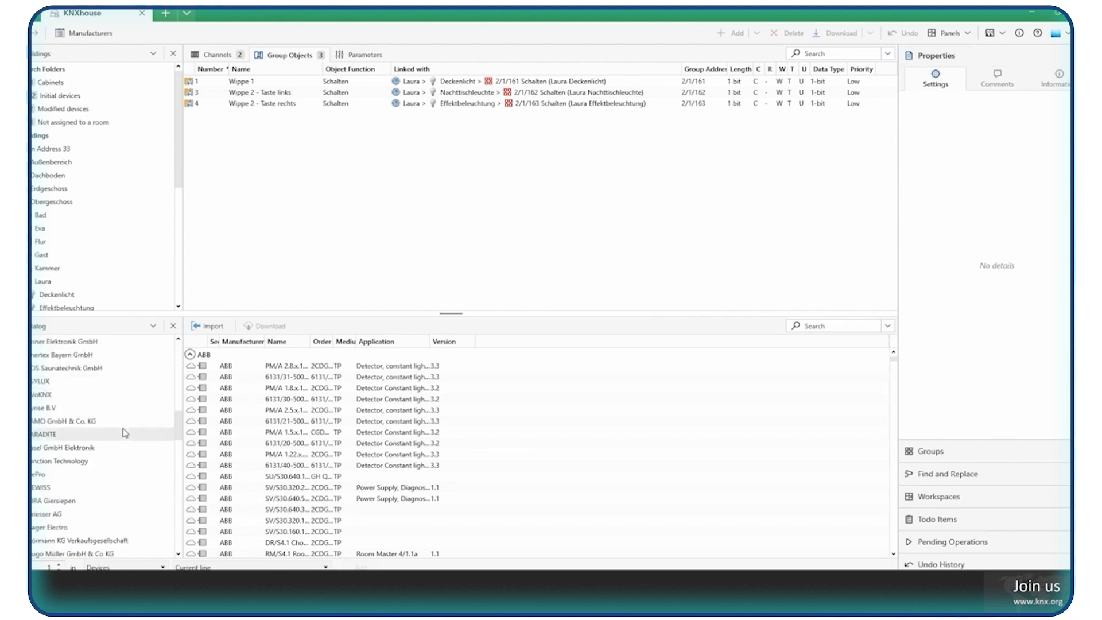
scroll(113, 416, up, 5)
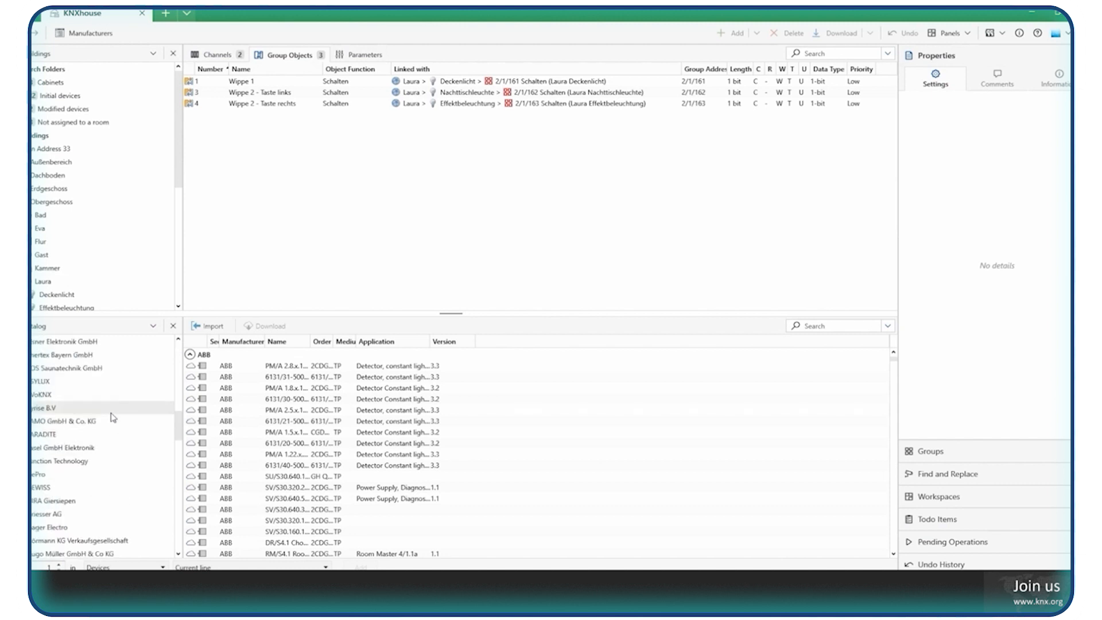
scroll(112, 415, up, 3)
scroll(112, 412, up, 3)
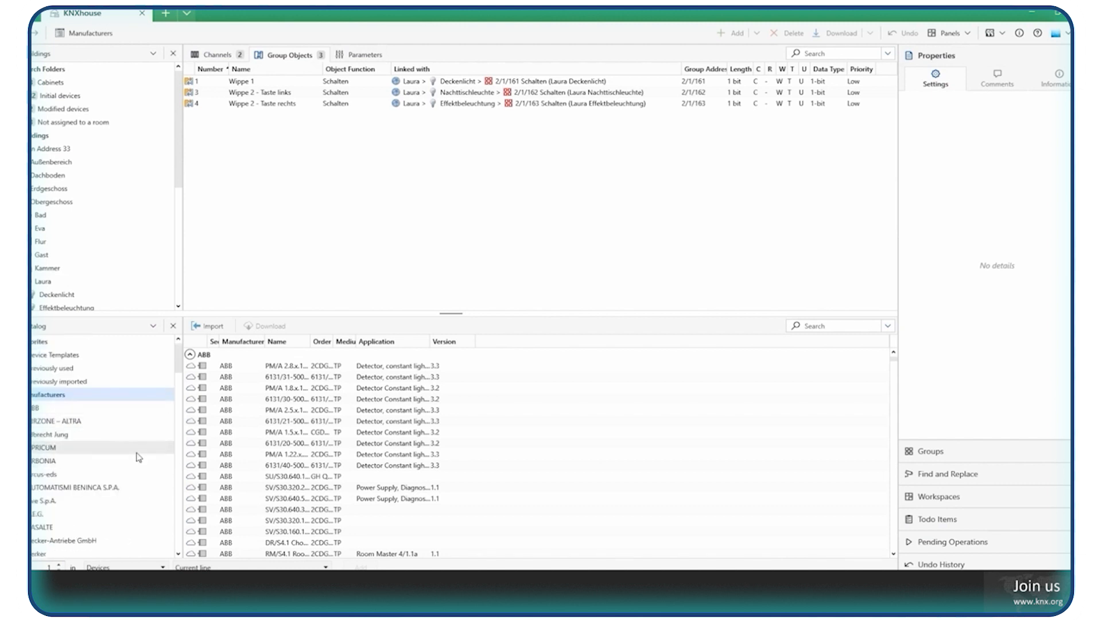
click(47, 411)
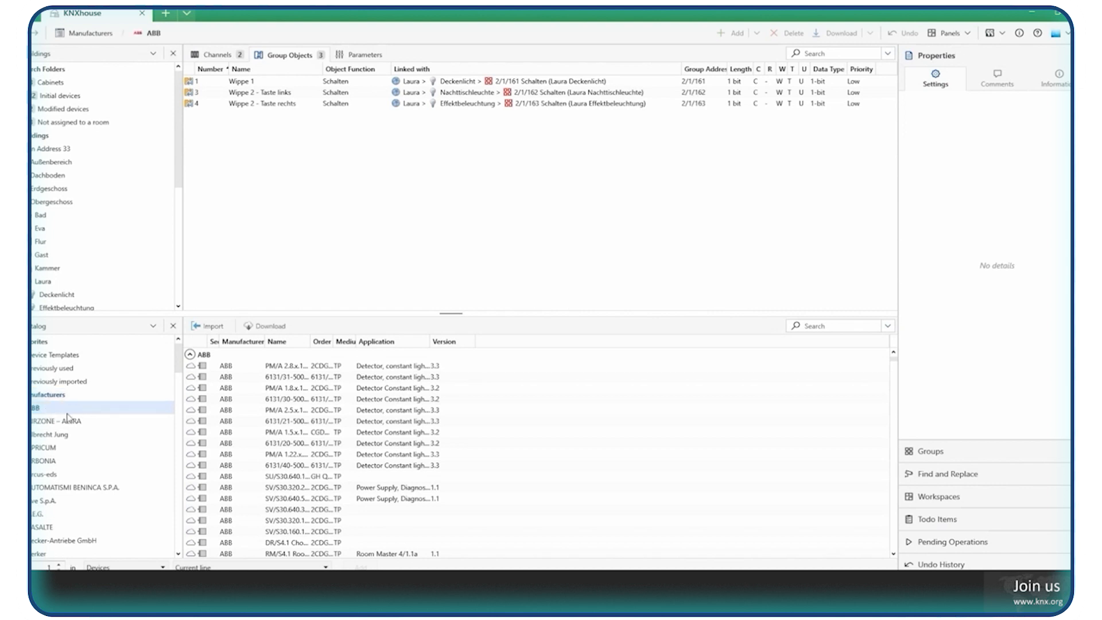
Find the IPS/S3.5.1 IP Interface Secure among the ABB catalog devices and select it.
scroll(394, 430, down, 5)
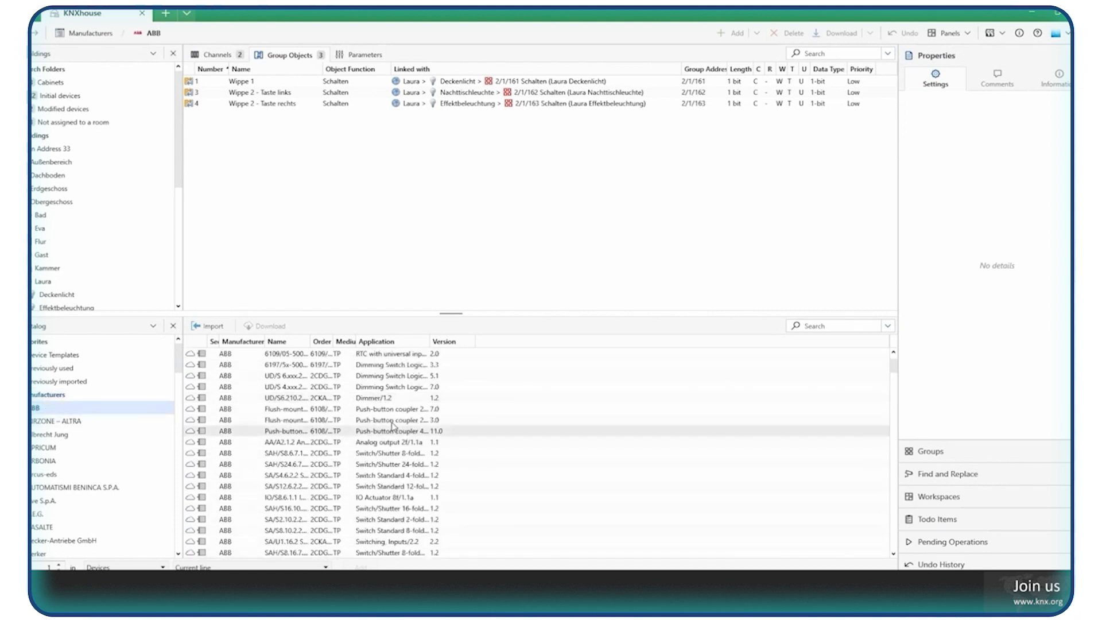
scroll(392, 425, down, 6)
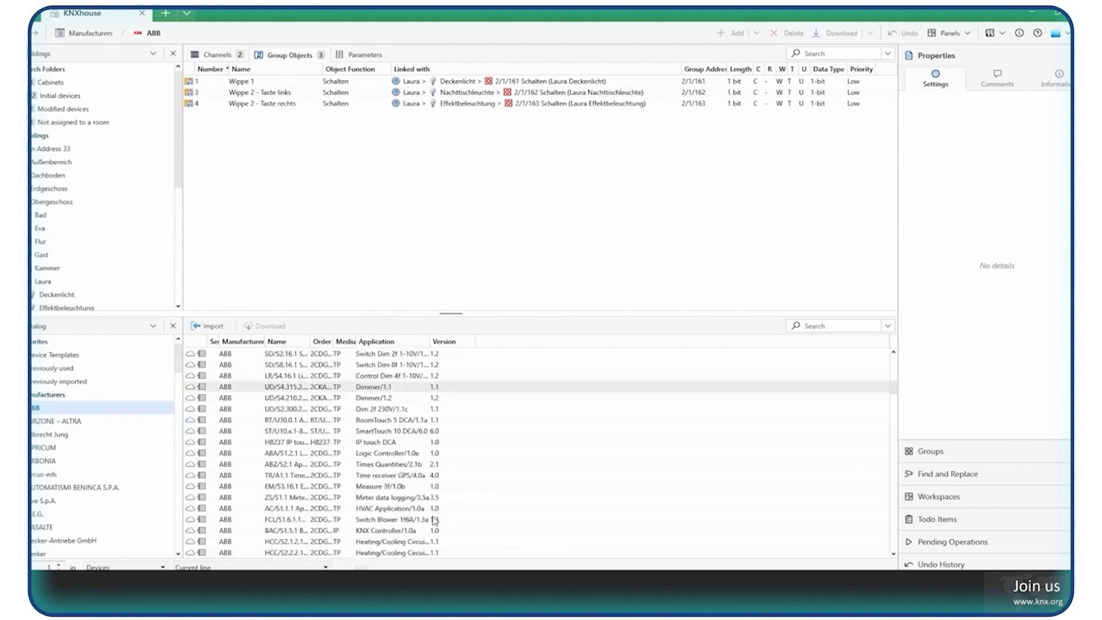
scroll(284, 411, down, 2)
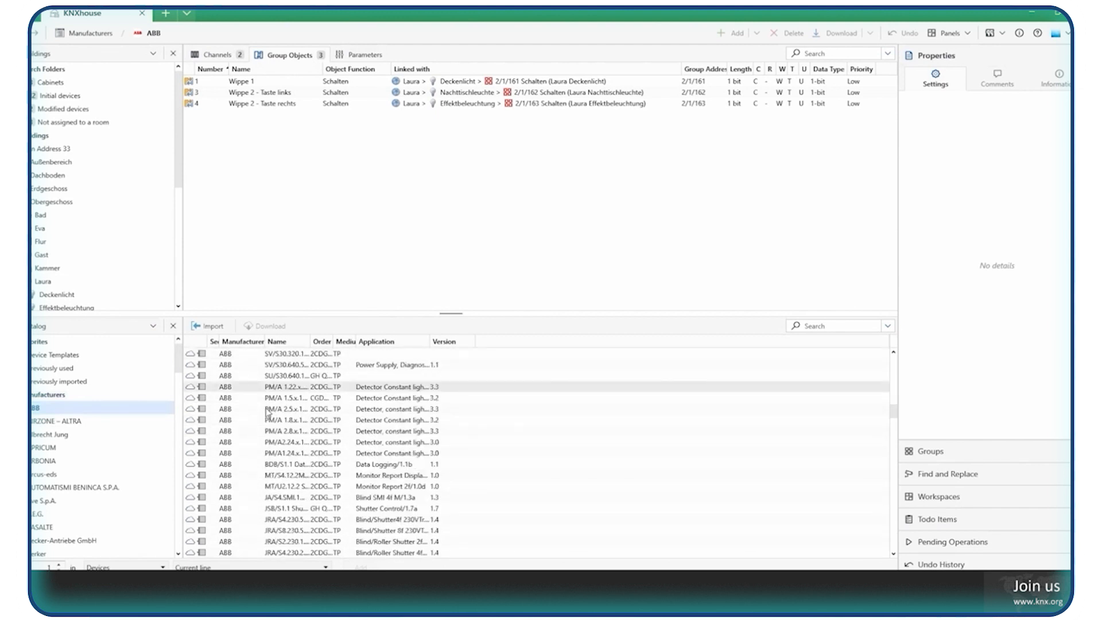
scroll(270, 413, down, 5)
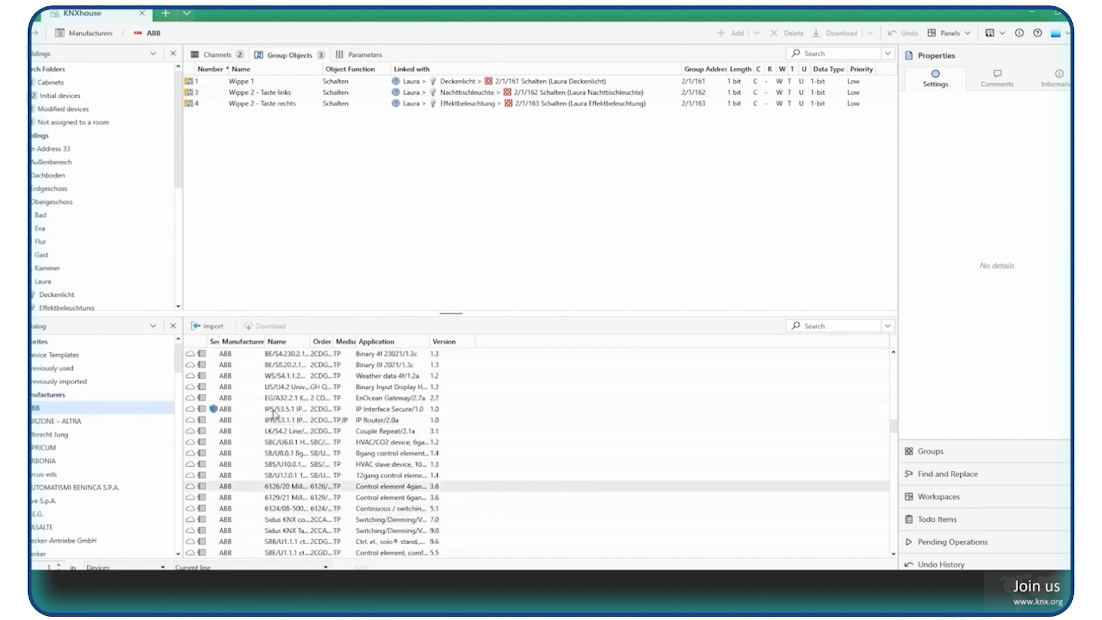
click(273, 411)
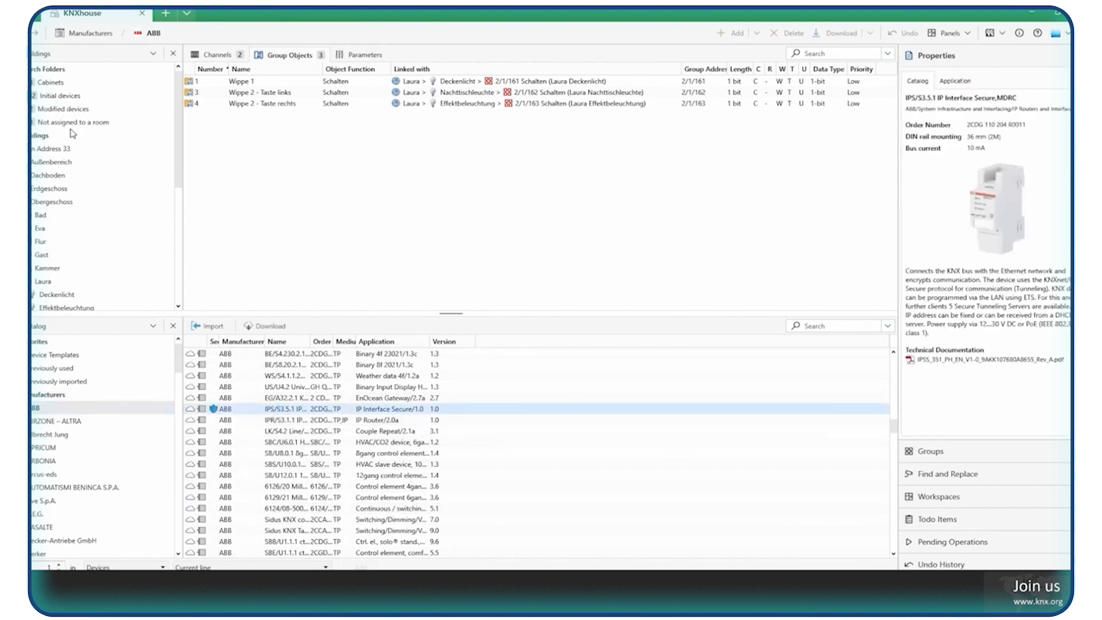
Add the IPS/S3.5.1 IP Interface to the Hauptverteilung cabinet and postpone entering its device certificate.
double_click(53, 84)
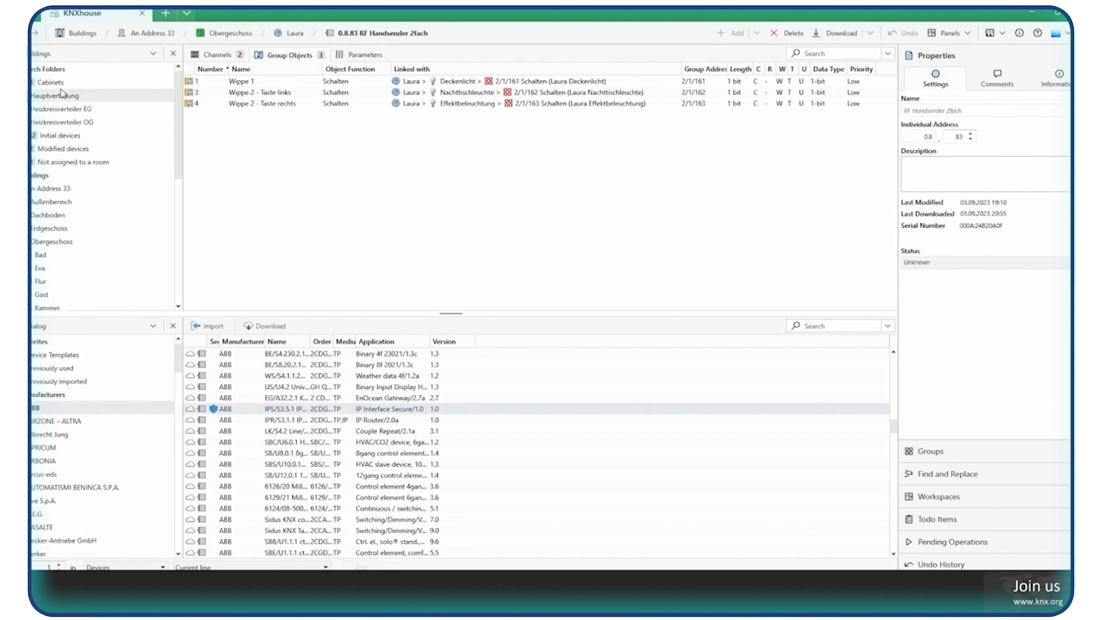
double_click(58, 95)
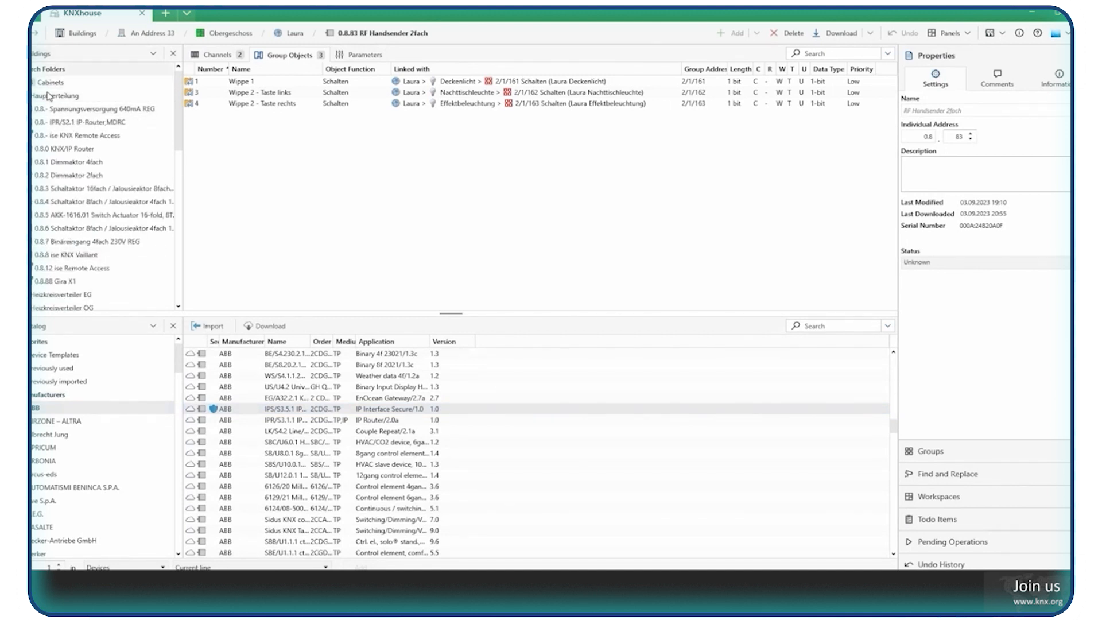
click(58, 95)
drag(93, 125, 80, 163)
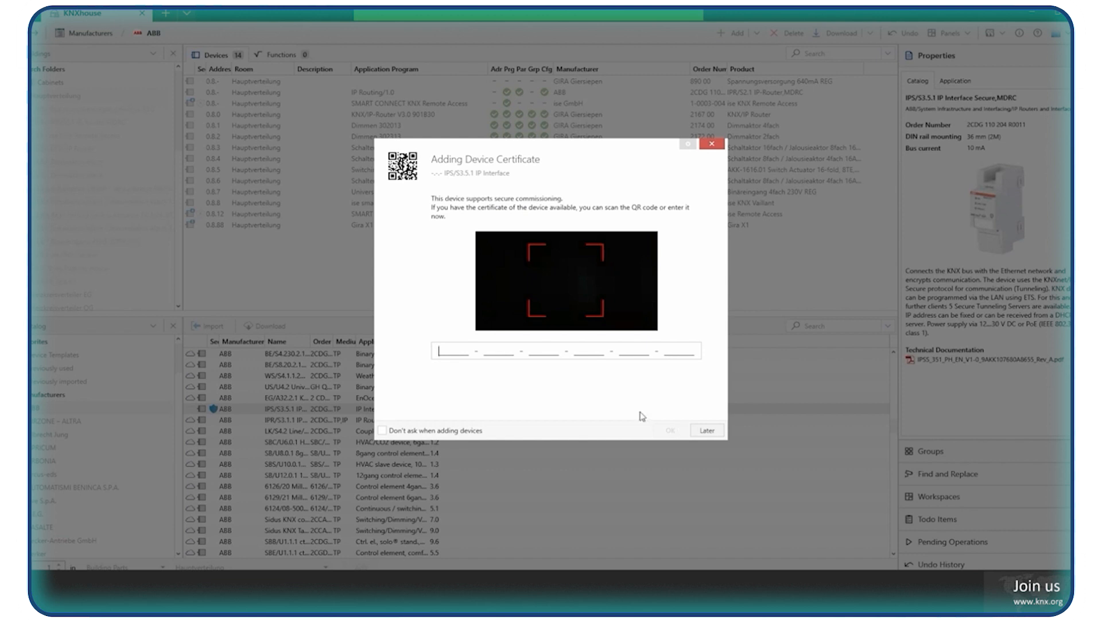
click(706, 431)
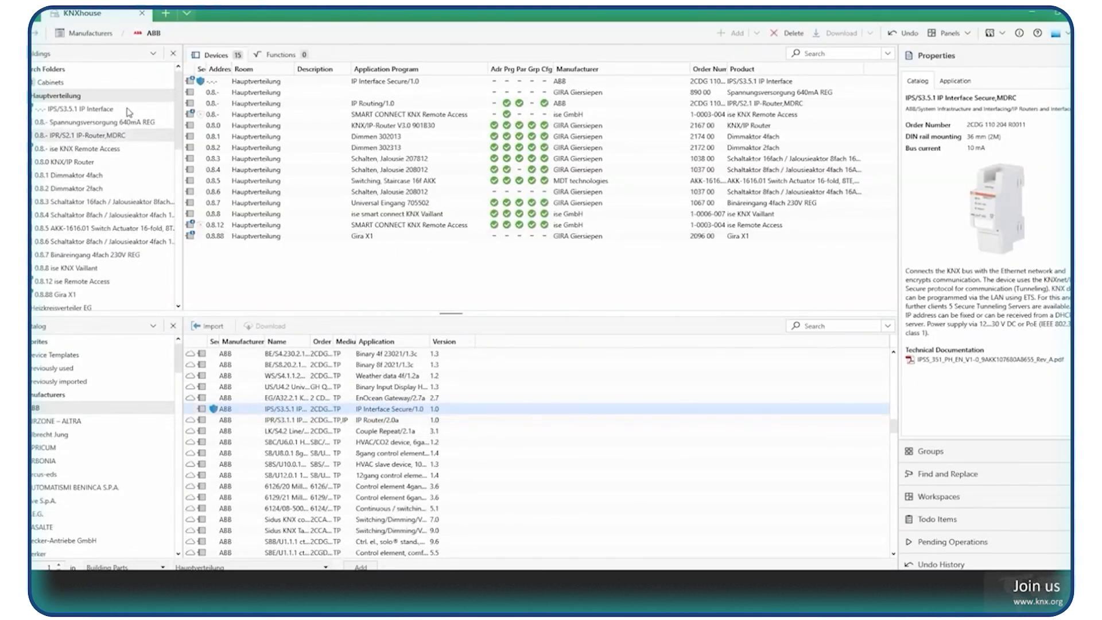
Assign individual address 0.8.13 to the new IPS/S3.5.1 IP Interface and show the project's group address list.
click(126, 111)
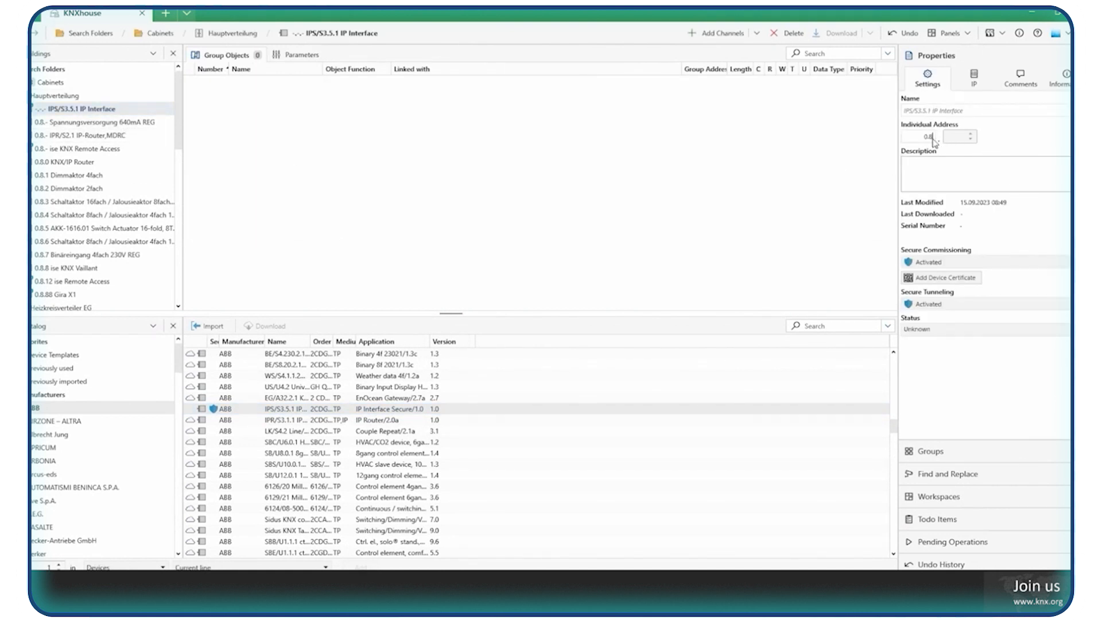
key(Tab)
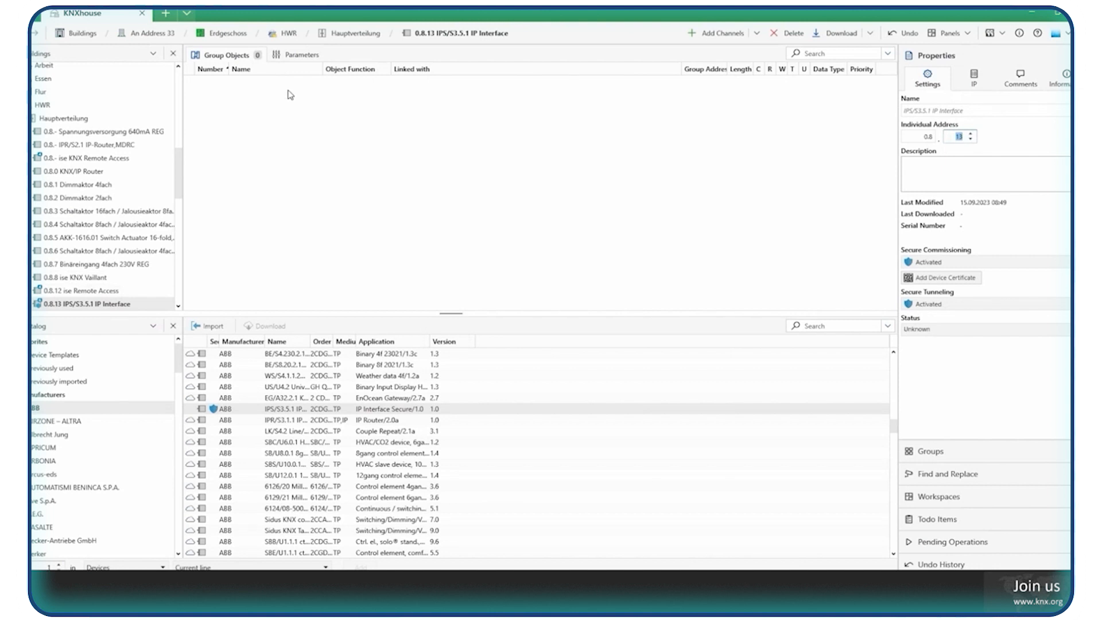
click(961, 457)
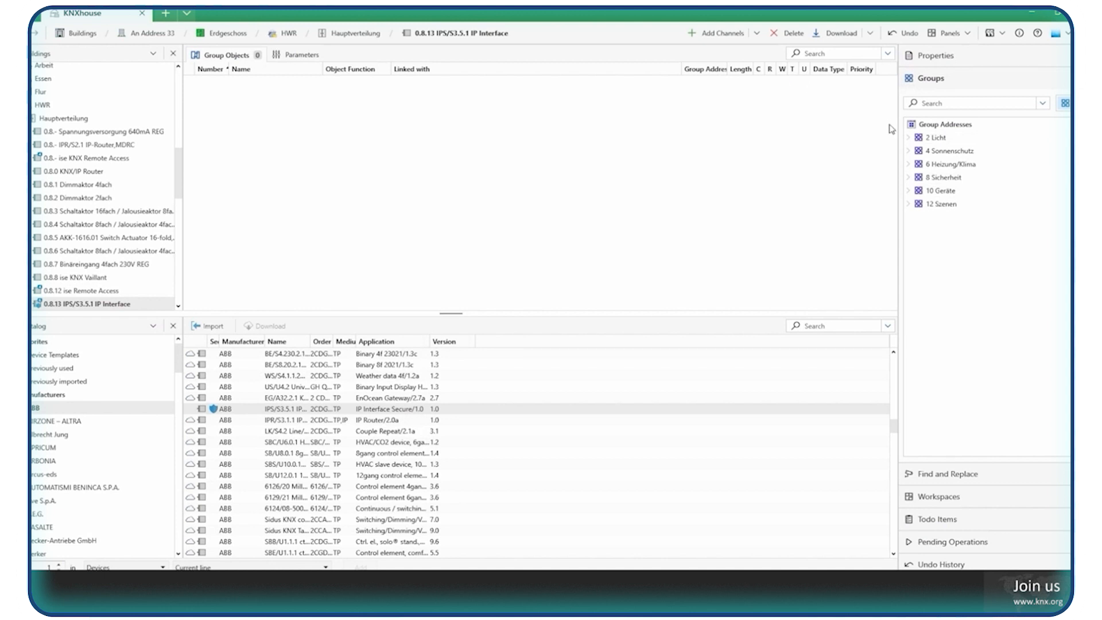
Show the group addresses in the Buildings structure, filter them by "licht" and look through the light functions.
click(959, 105)
click(1083, 103)
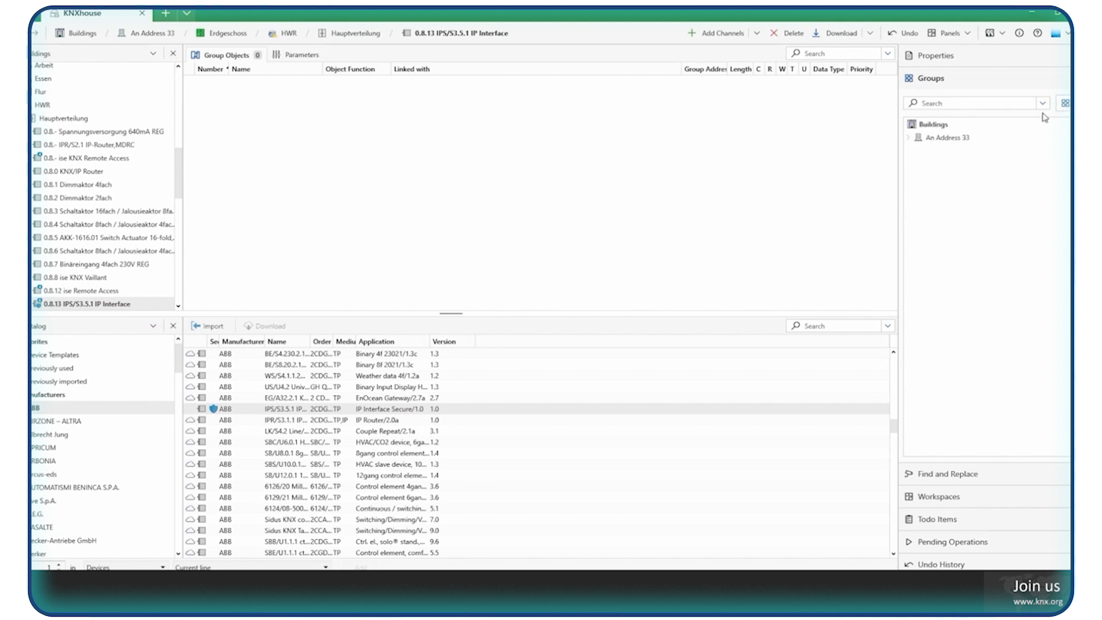
click(976, 104)
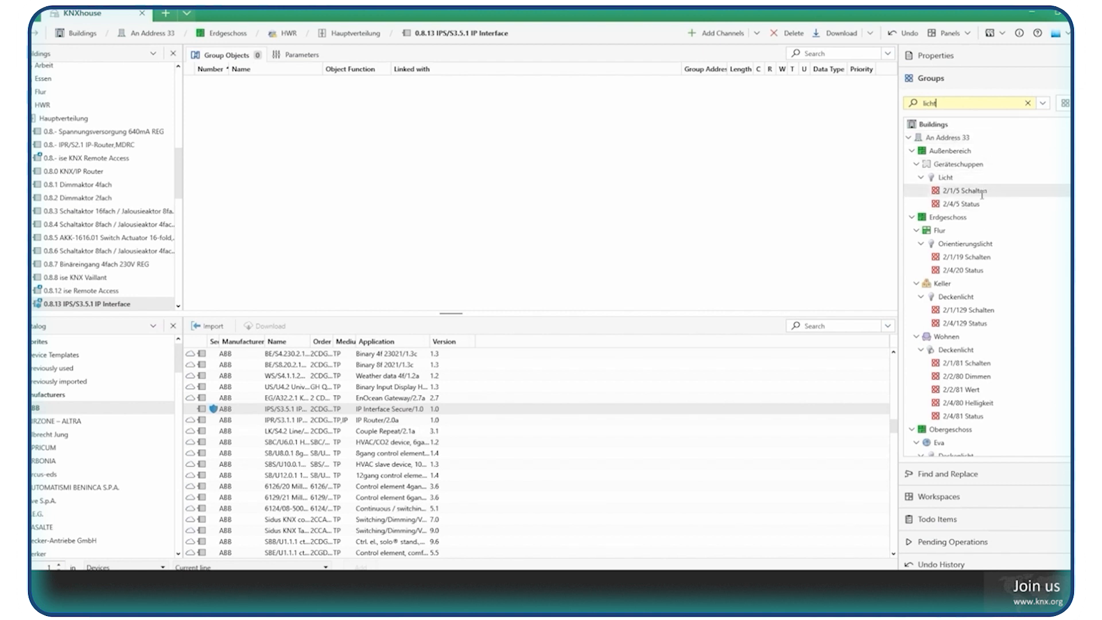
click(955, 177)
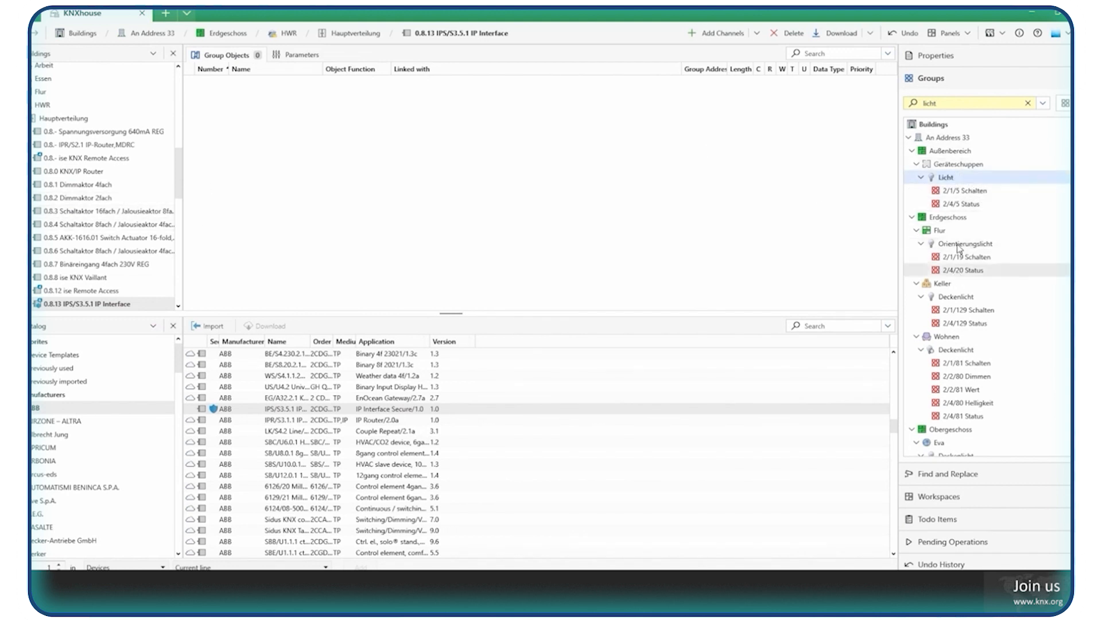
scroll(976, 241, down, 5)
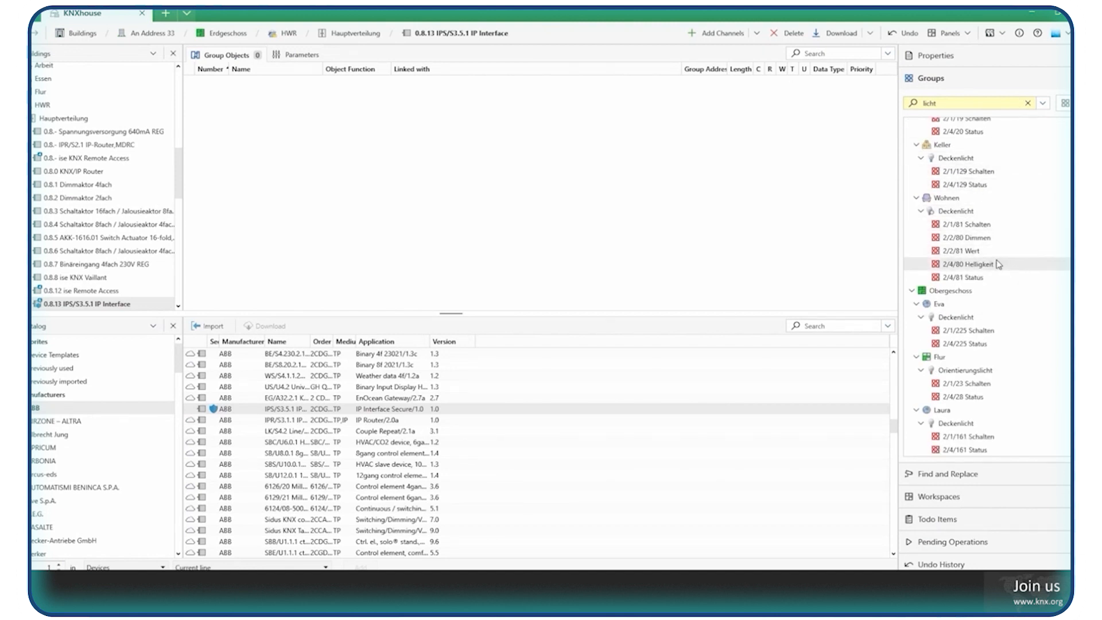
Replace the Buildings view with Diagnostics and close the Catalog view.
click(118, 58)
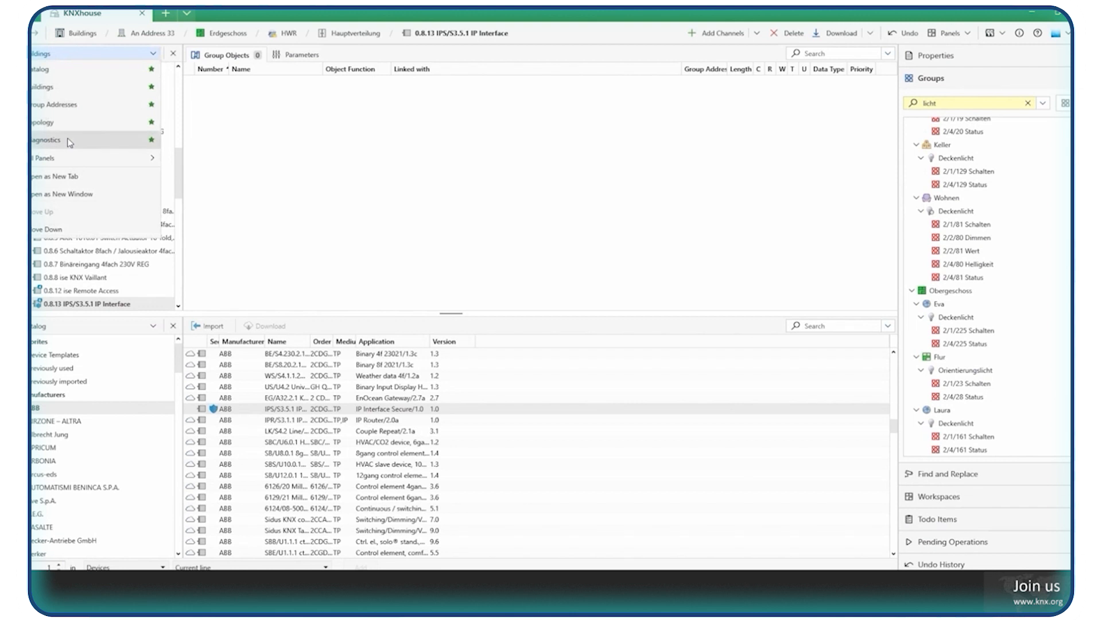
click(70, 141)
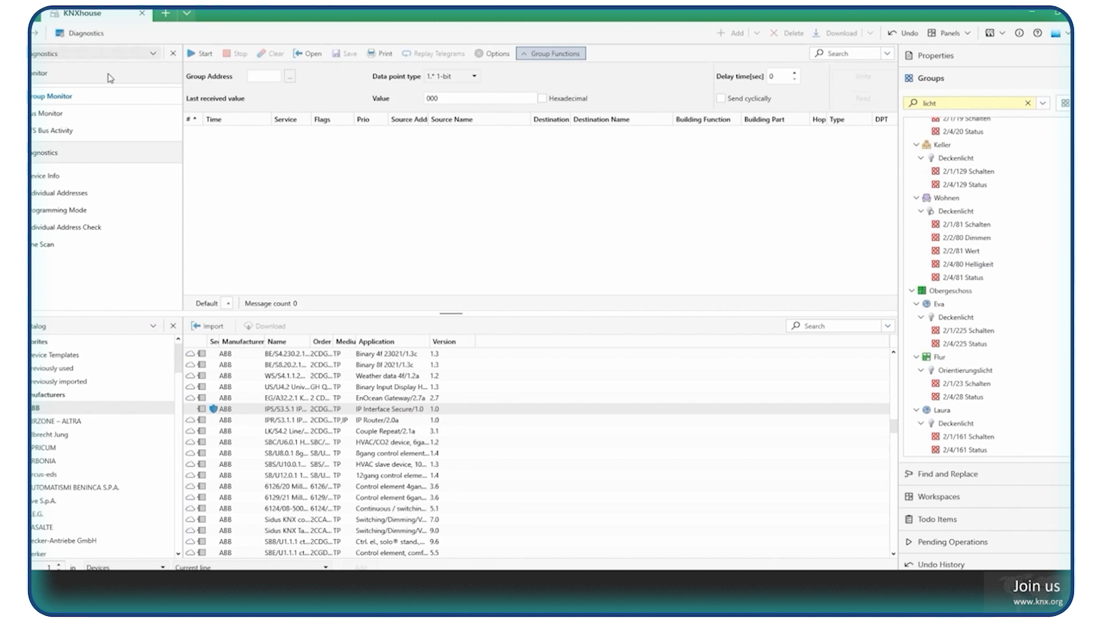
click(172, 326)
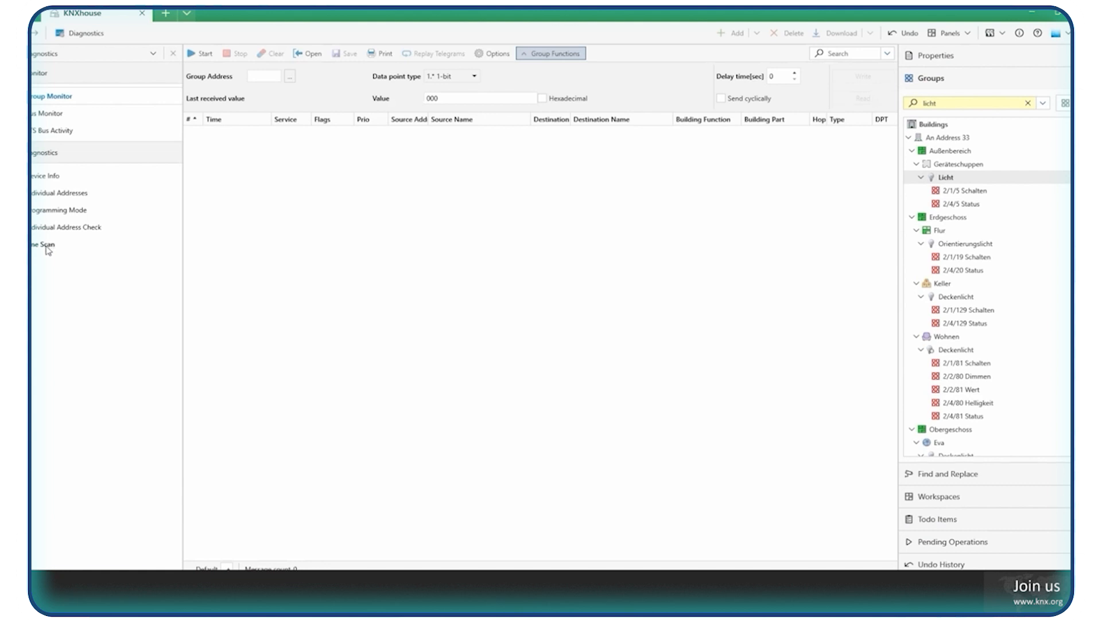
Show the Programming Mode diagnostics, view the line choices and set the search scope to the whole installation.
click(50, 211)
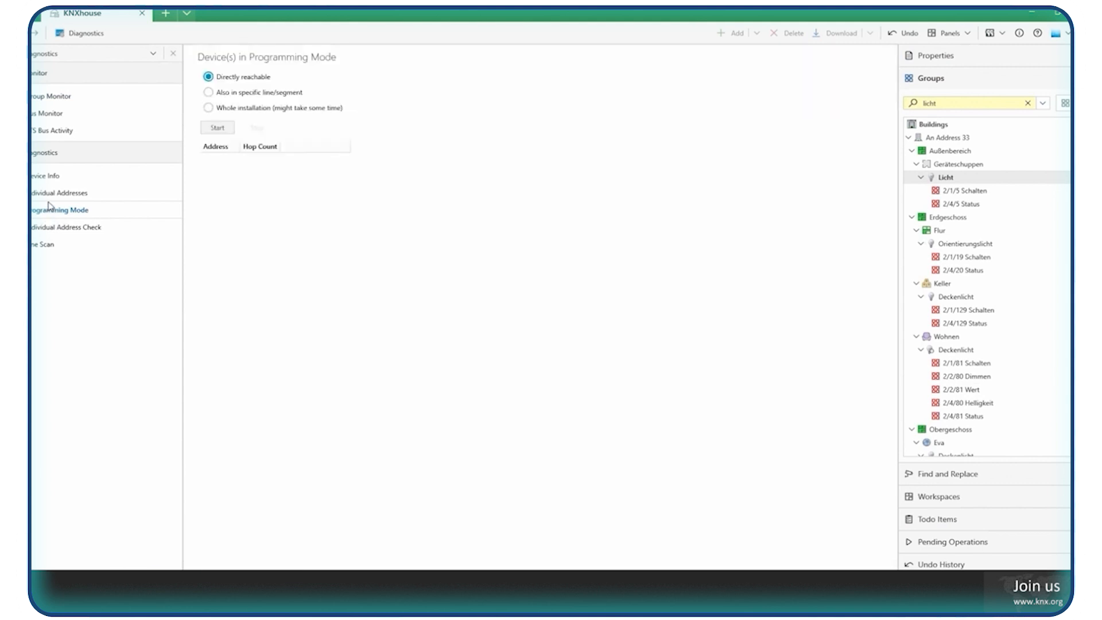
click(262, 95)
click(412, 97)
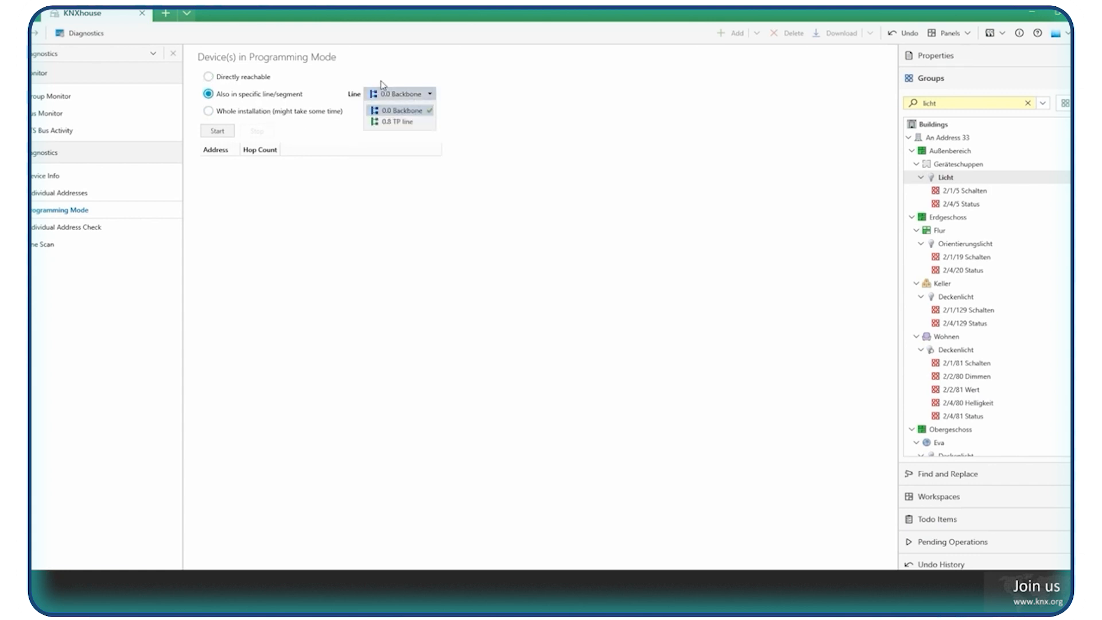
click(501, 77)
click(248, 113)
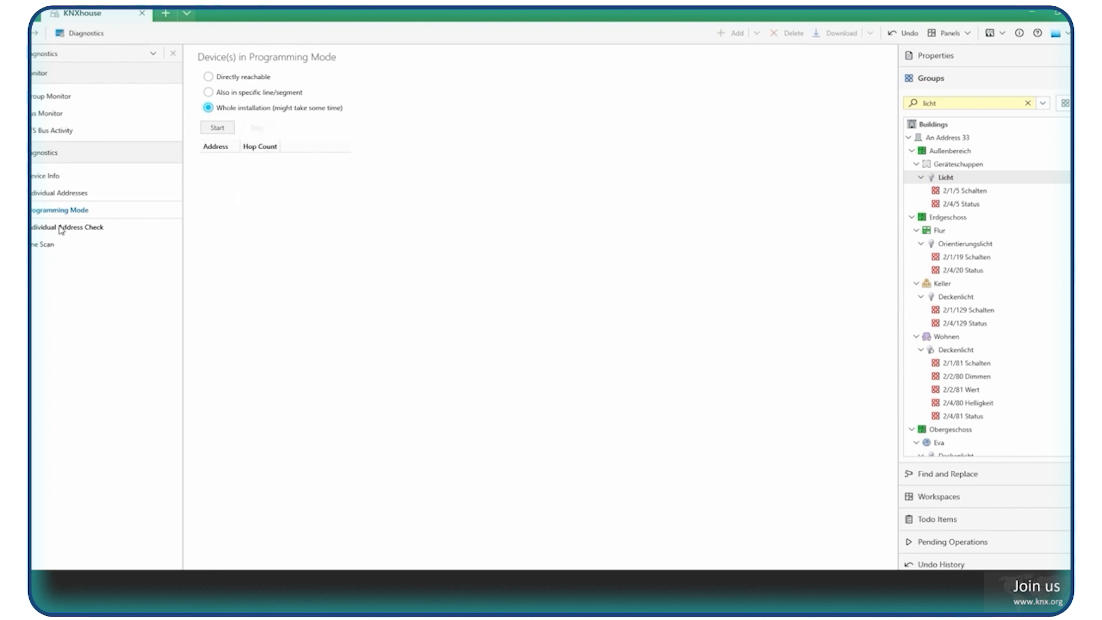
Show the Line Scan diagnostics and examine which lines can be scanned, keeping 0.0 Backbone selected.
click(45, 244)
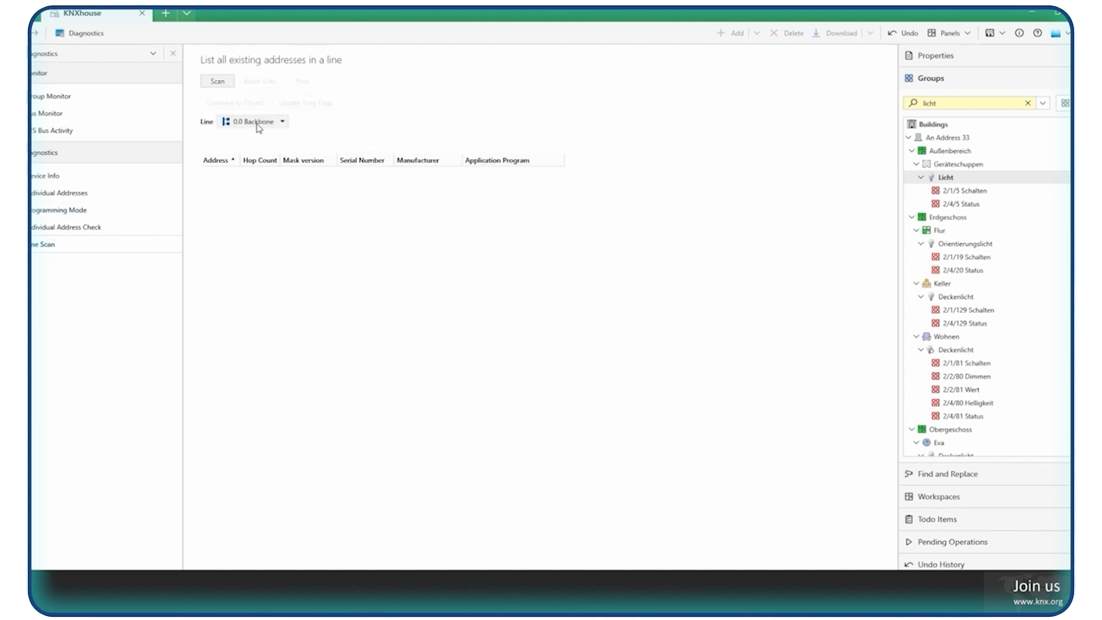
click(256, 123)
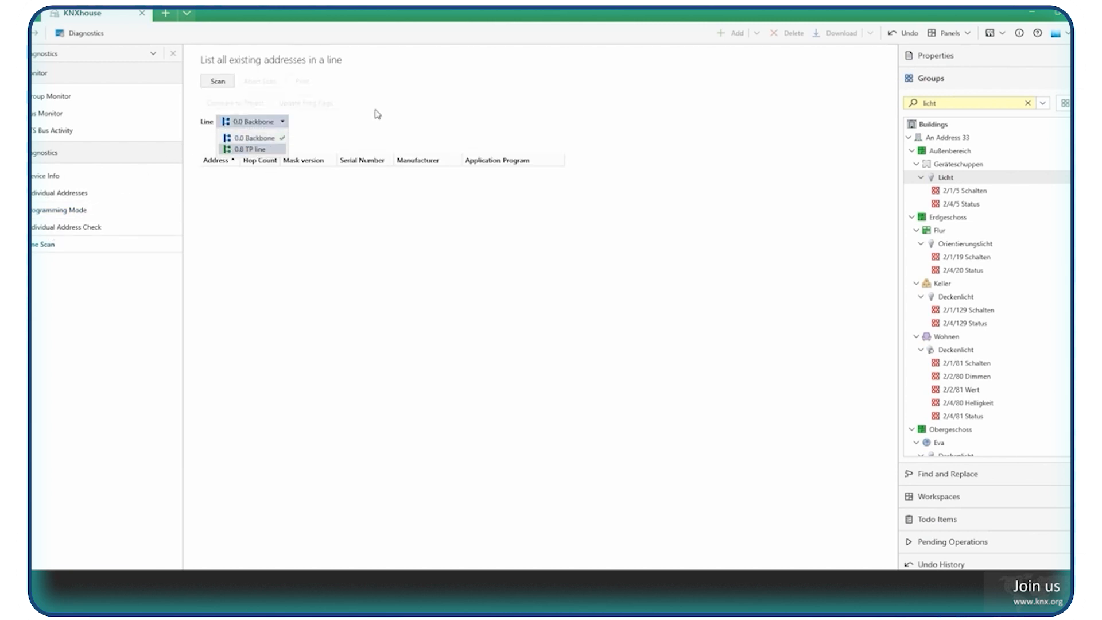
click(311, 145)
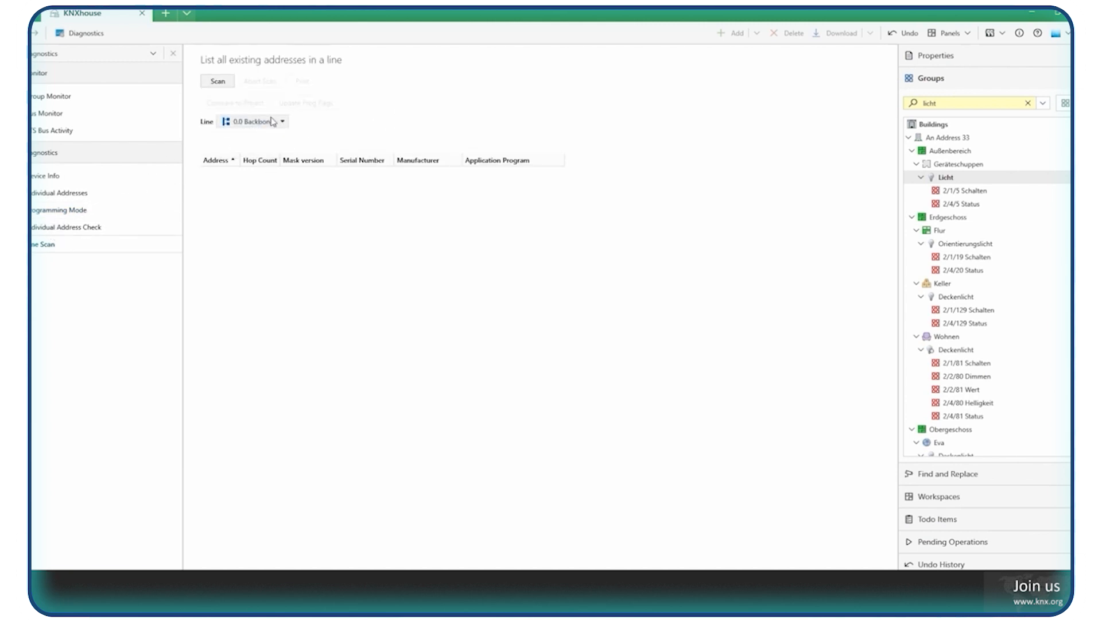
click(240, 128)
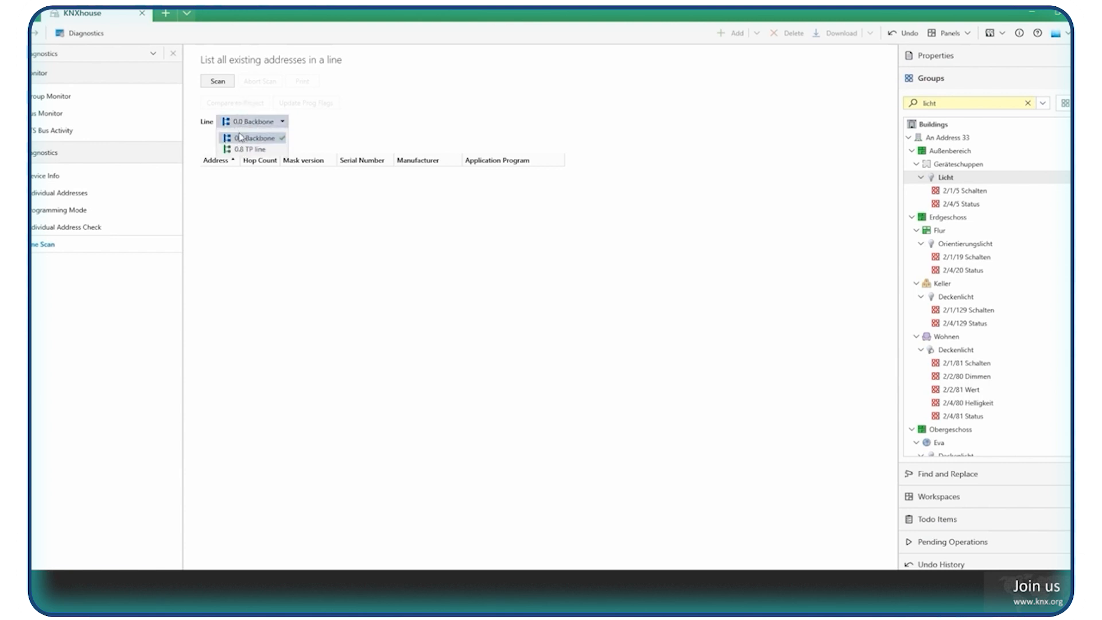
click(337, 132)
click(249, 127)
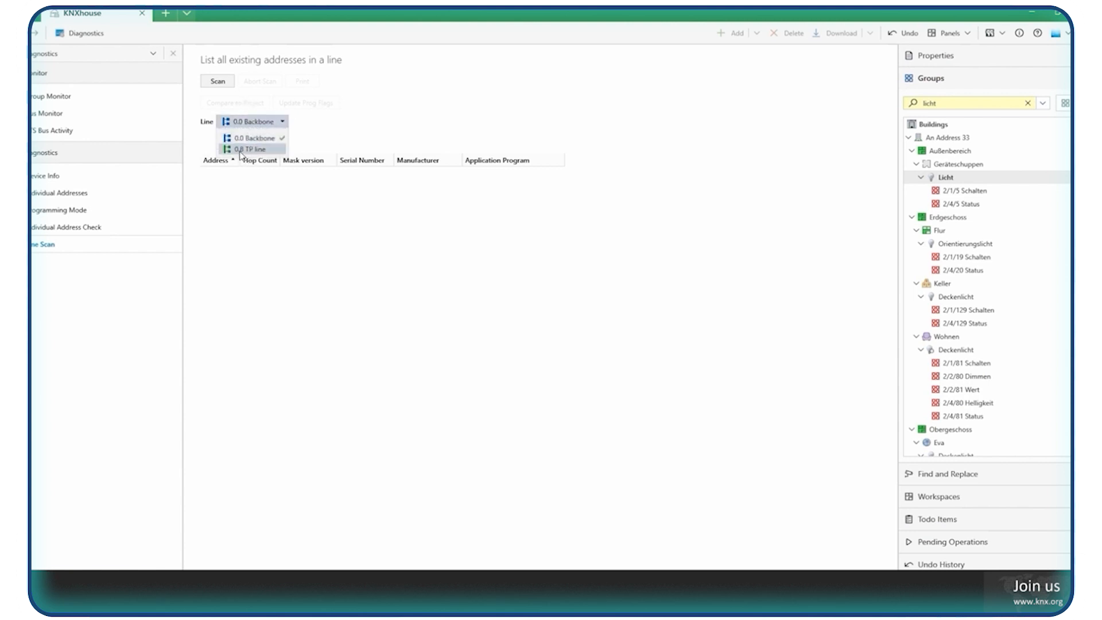
click(307, 154)
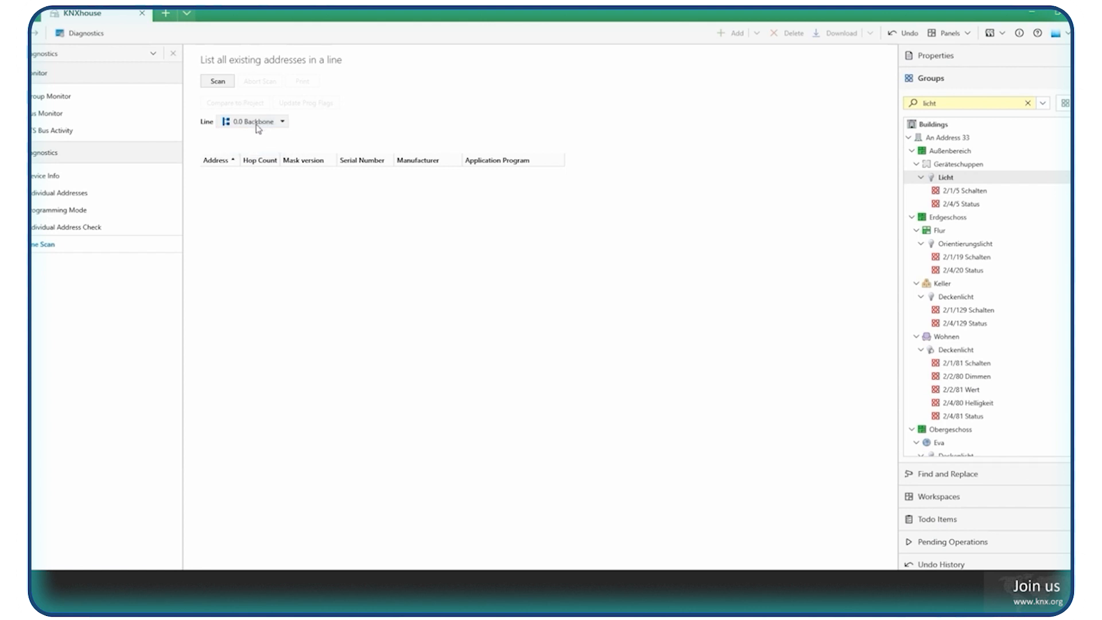
click(257, 124)
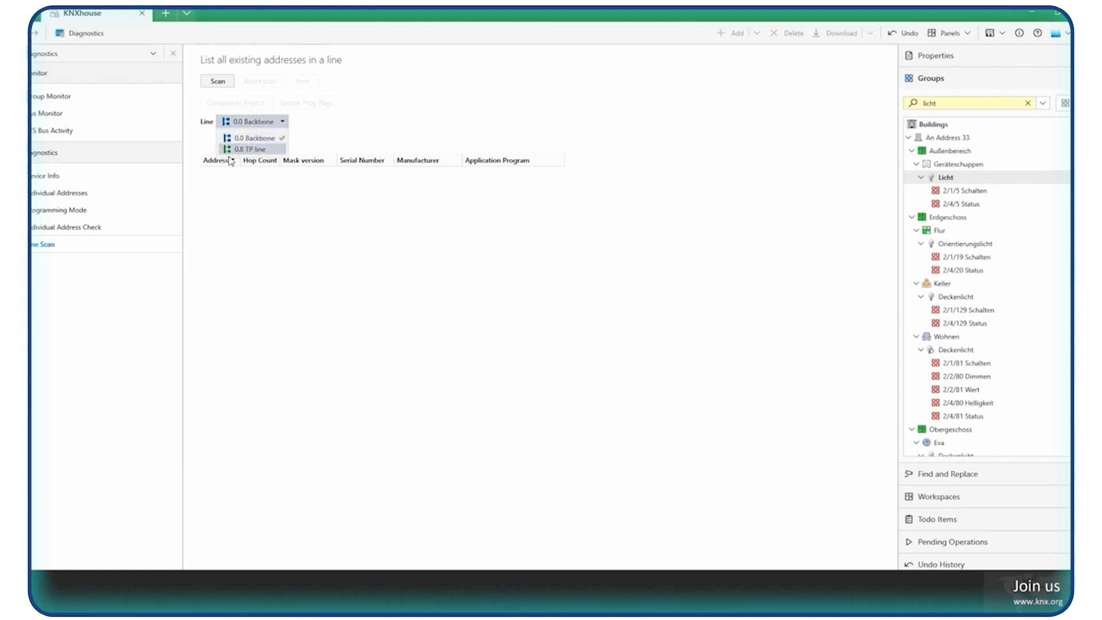
click(320, 147)
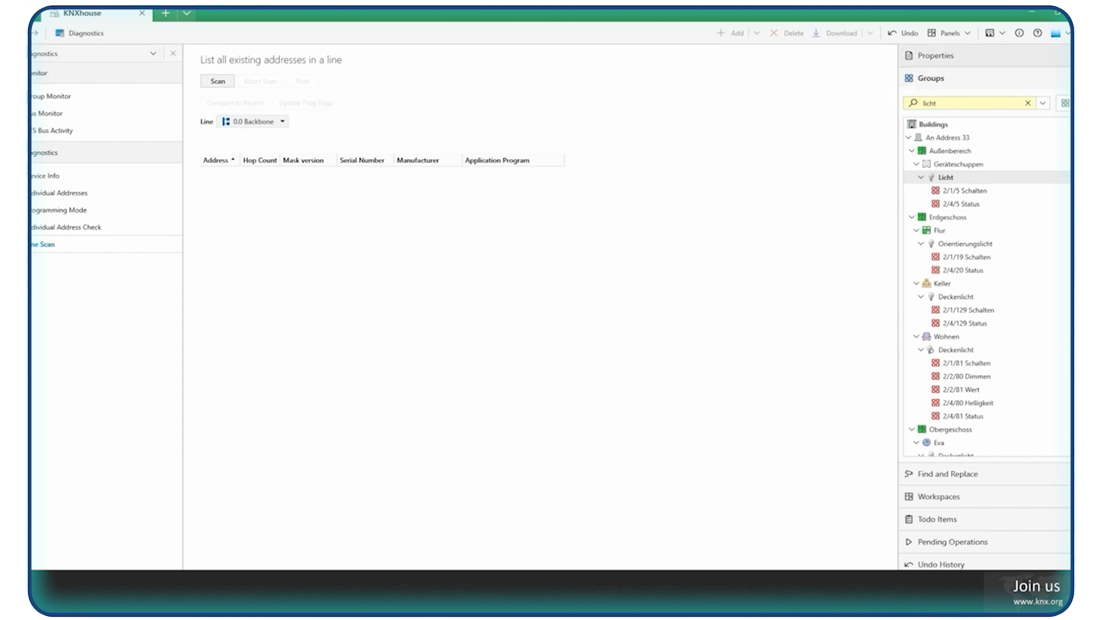
Close the KNXhouse project and check the lock and sync status of its archived and local copies.
click(1068, 34)
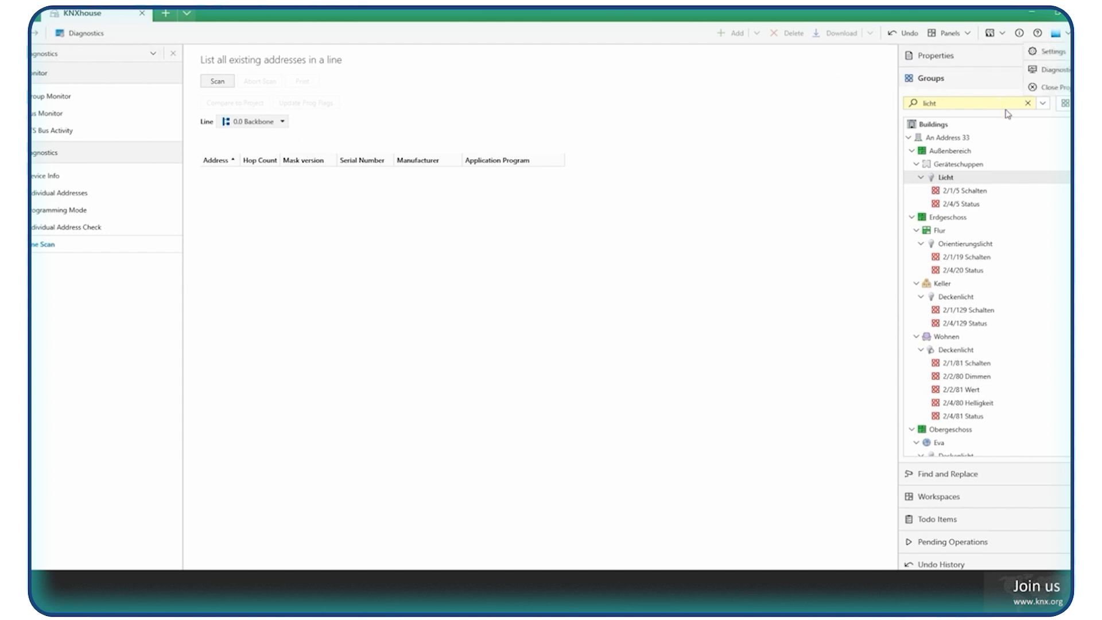
click(1054, 89)
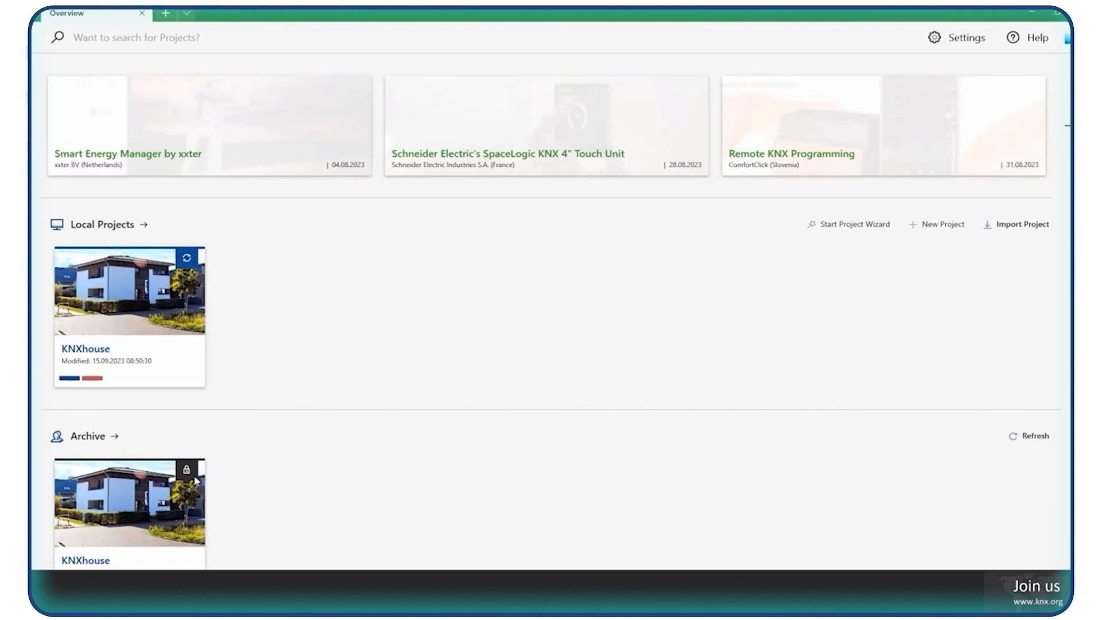
mouse_move(193, 477)
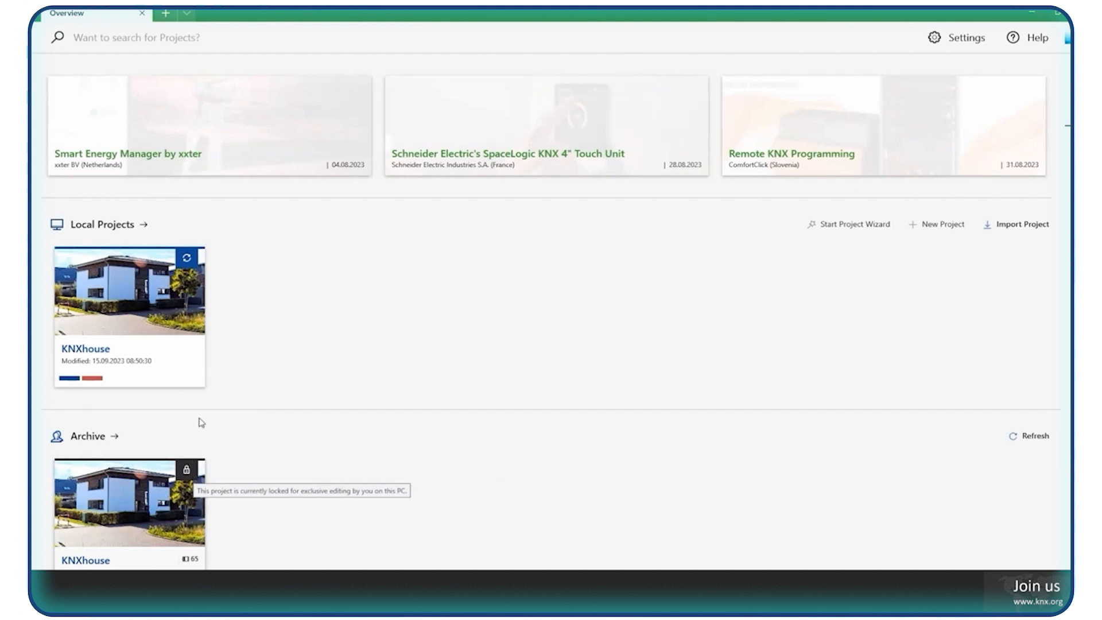
mouse_move(194, 265)
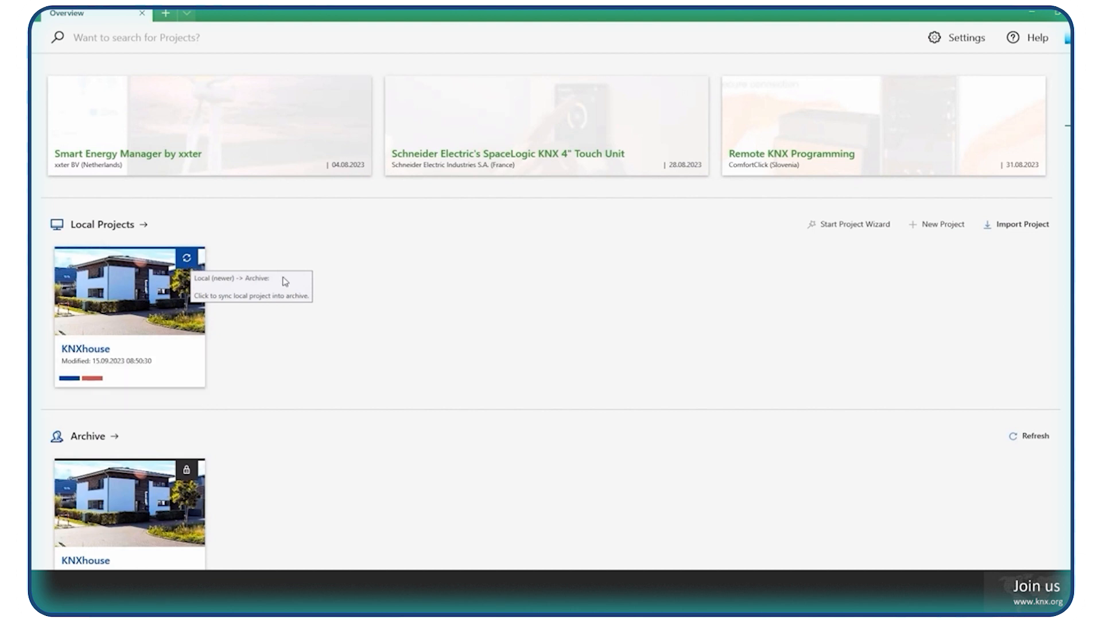
scroll(287, 281, down, 1)
mouse_move(189, 235)
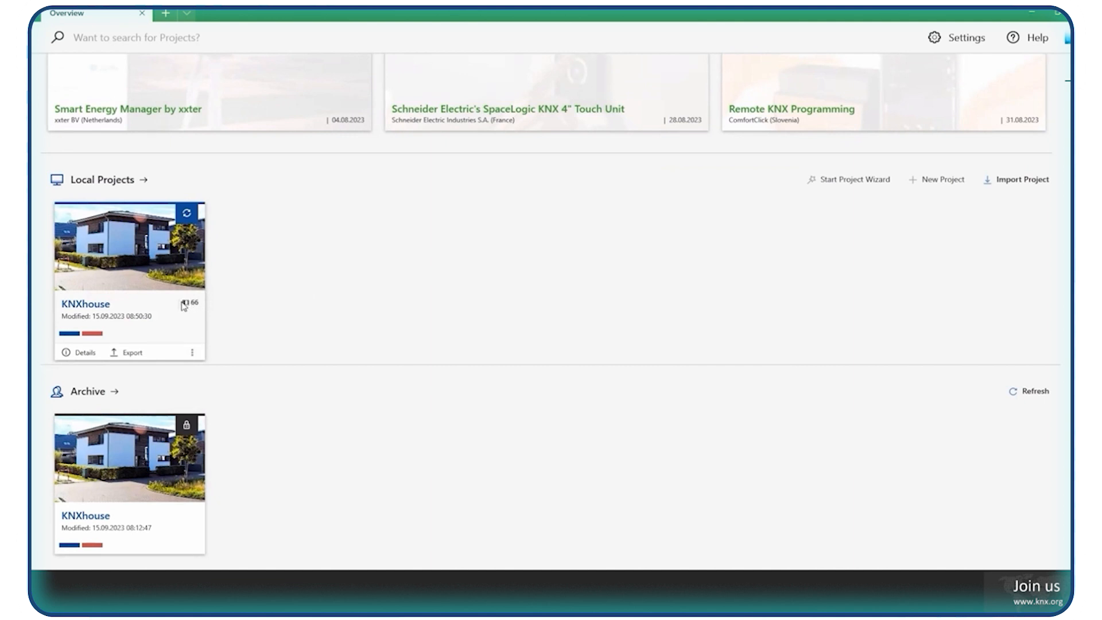
mouse_move(176, 505)
Start a version comparison between the local and archived KNXhouse projects, entering the project password to unlock it.
click(187, 215)
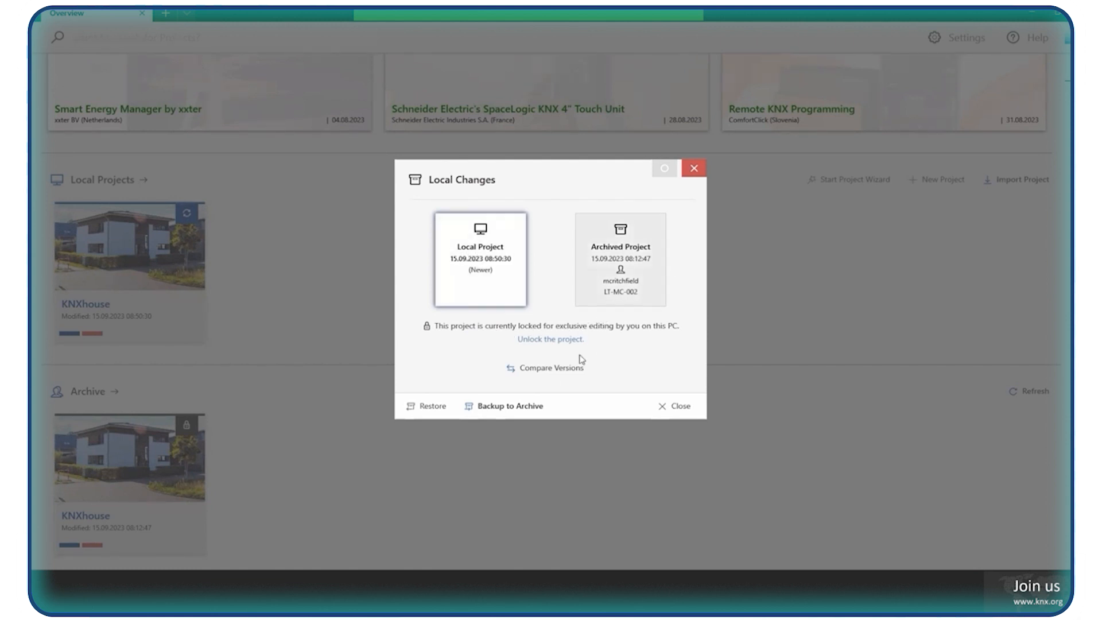
click(544, 373)
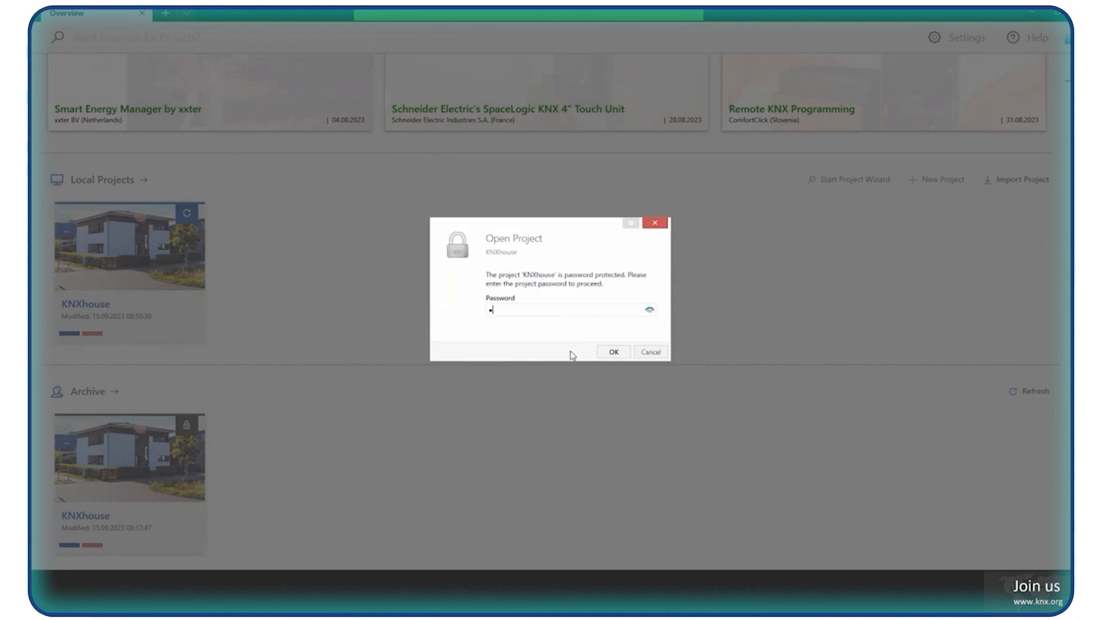
key(Return)
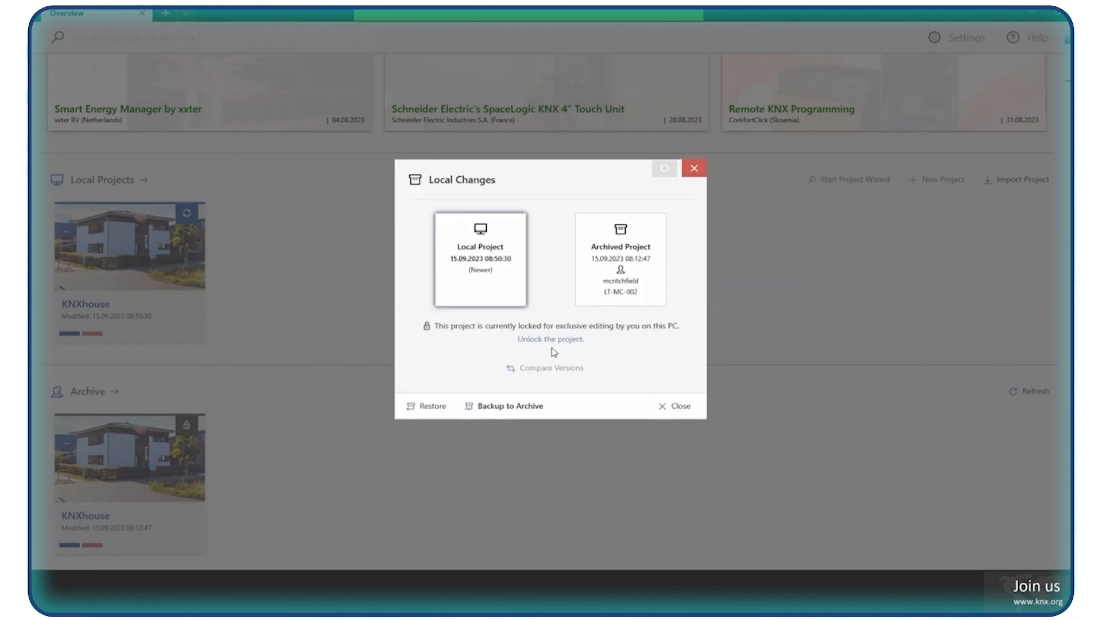
click(537, 371)
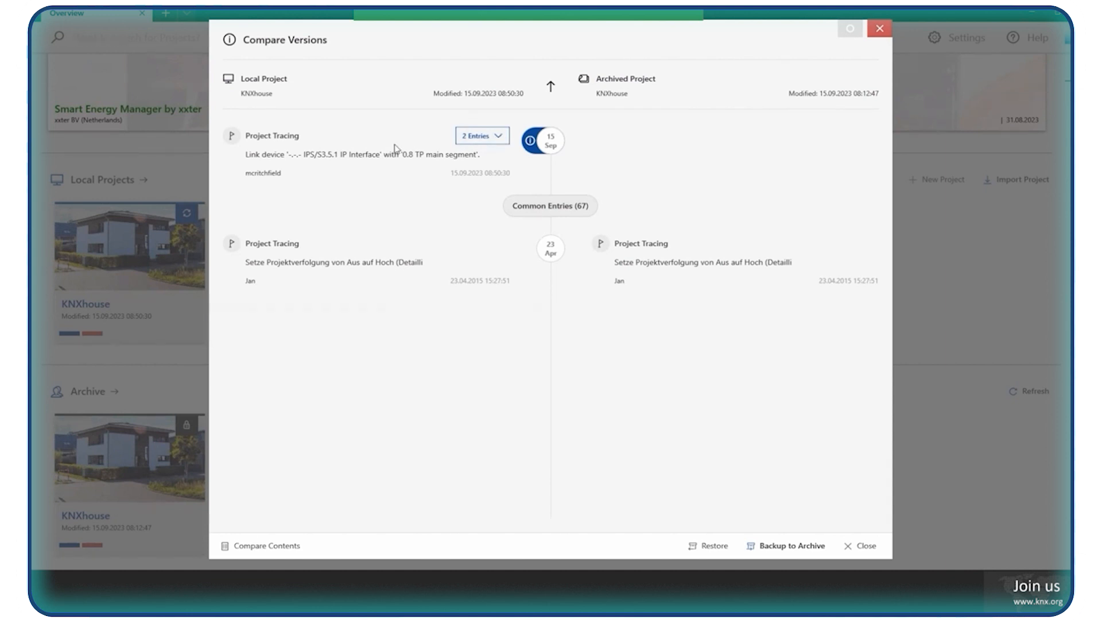
Expand the local project's newest tracing entries and the common entries, and review the change history of both versions.
click(499, 139)
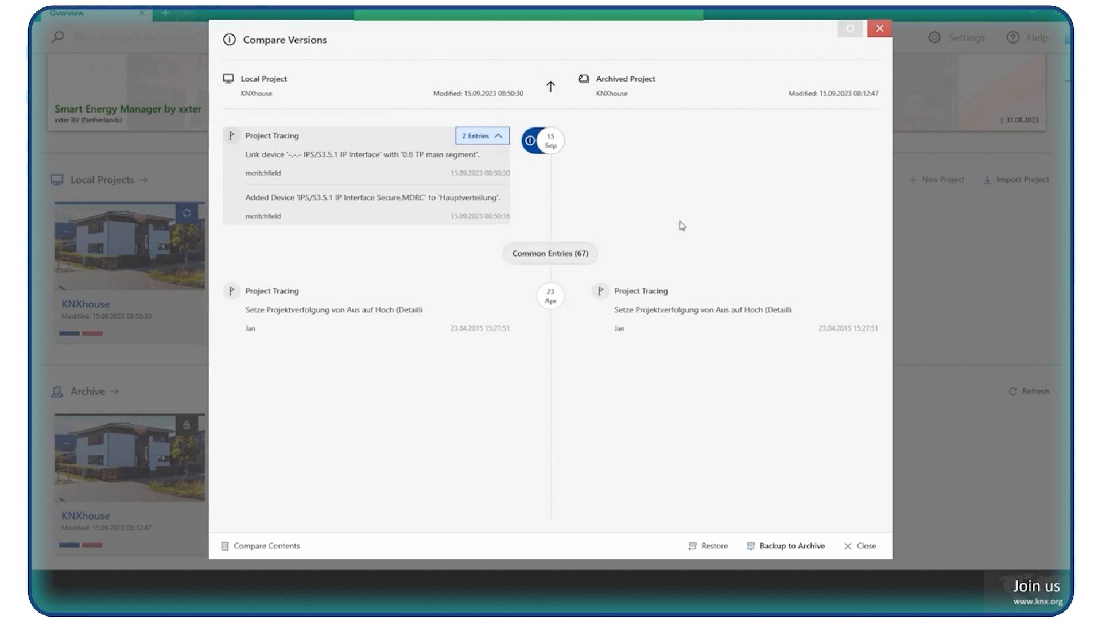
click(577, 258)
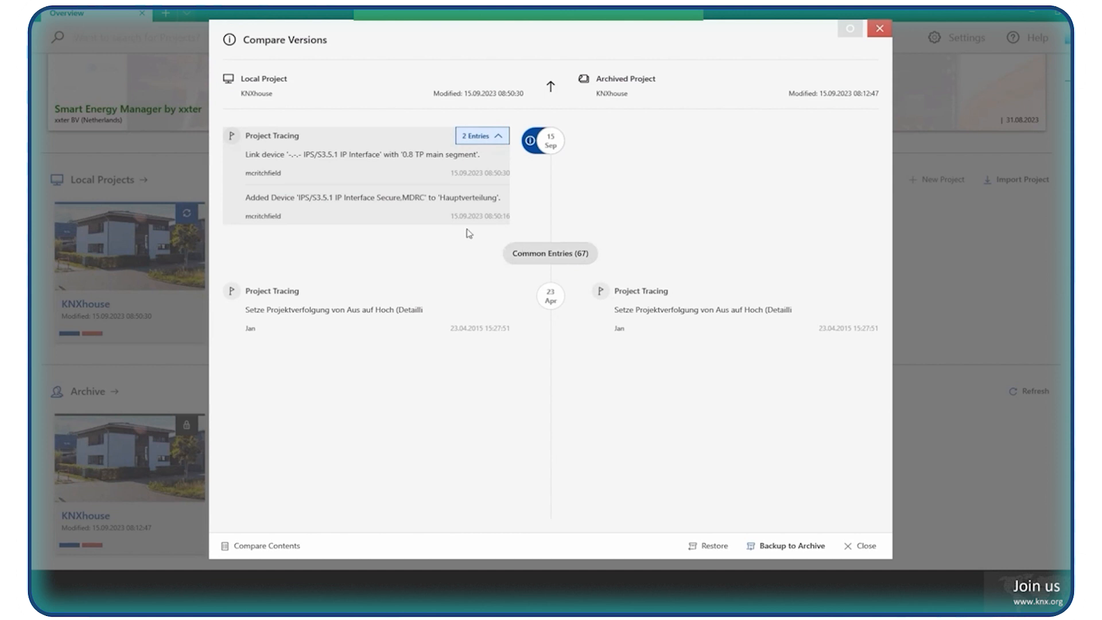
click(507, 249)
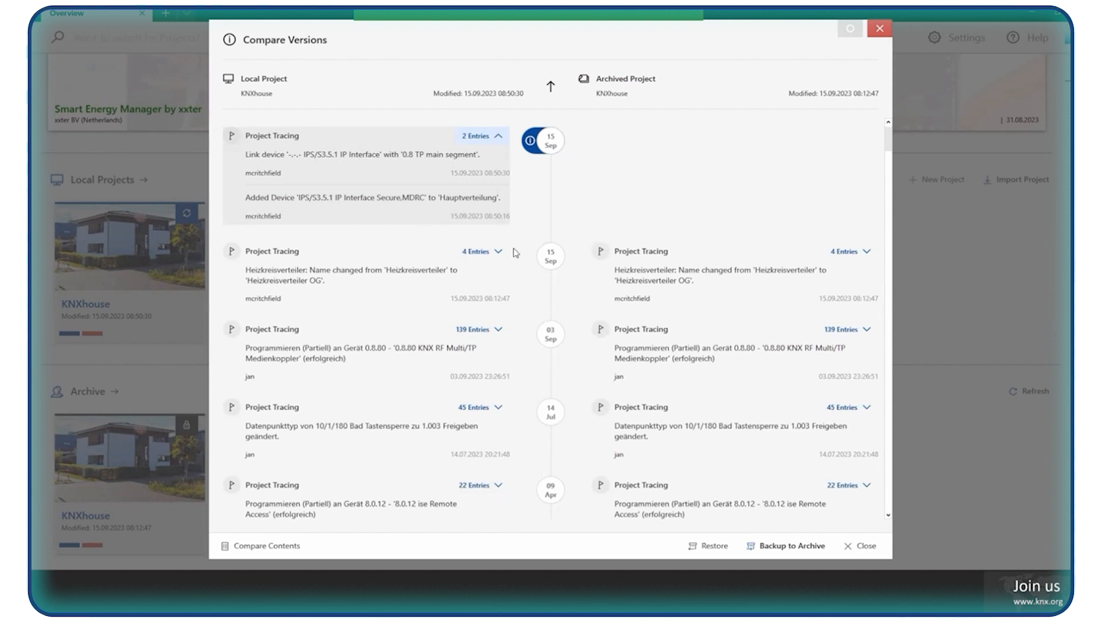
scroll(494, 247, down, 5)
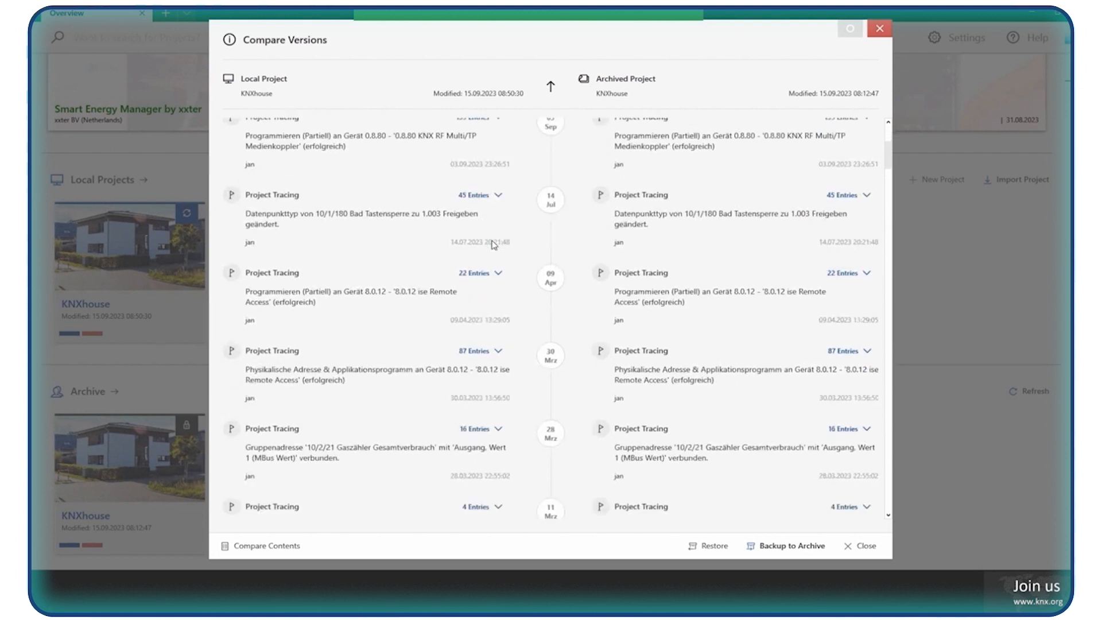
scroll(495, 253, down, 4)
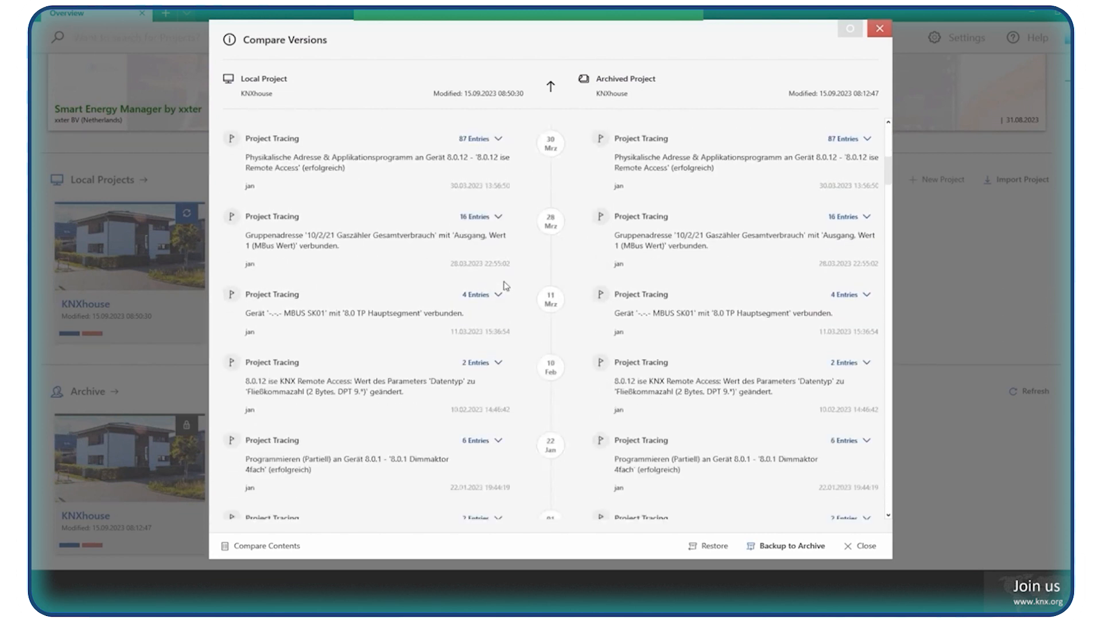
scroll(505, 265, down, 4)
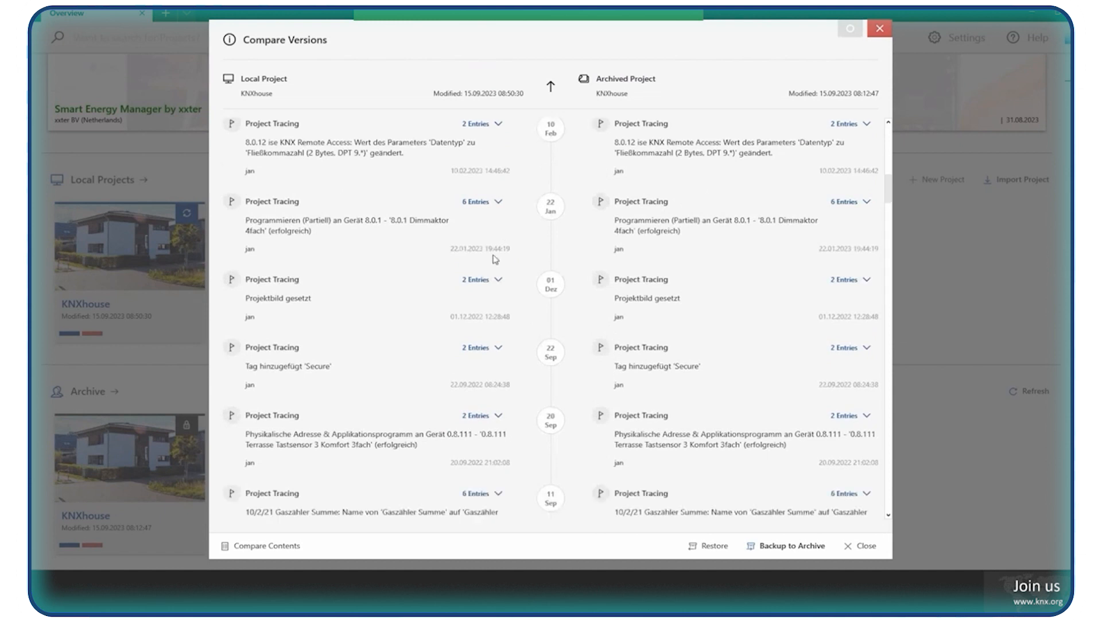
scroll(517, 152, down, 4)
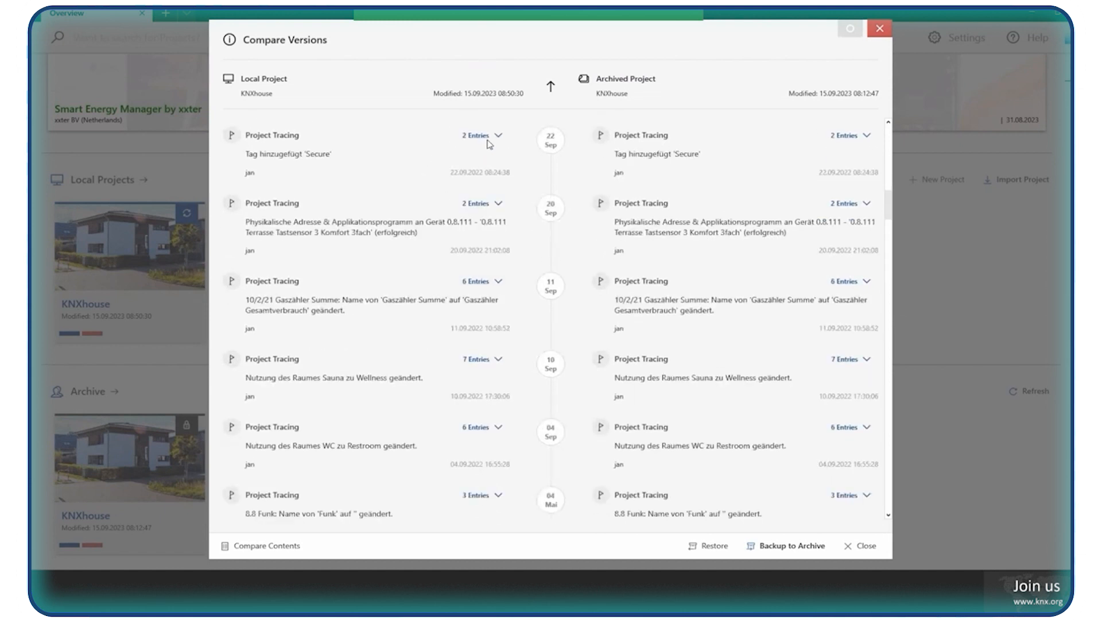
scroll(307, 148, up, 15)
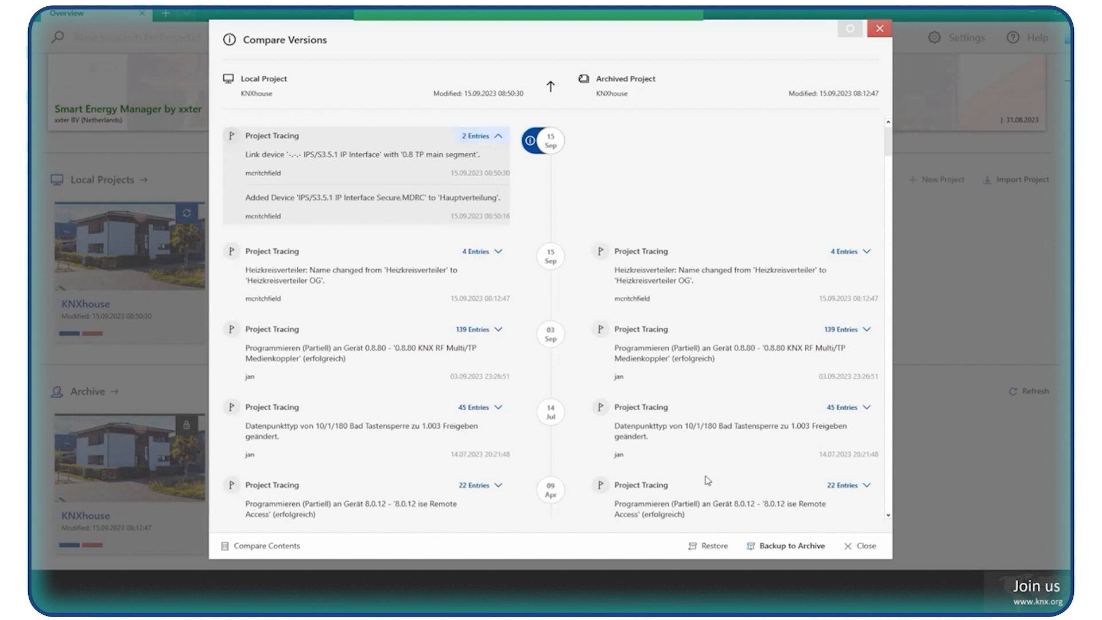
Back up the local KNXhouse project to the archive without a comment or a kept local copy, entering the project password to authorize it.
click(782, 547)
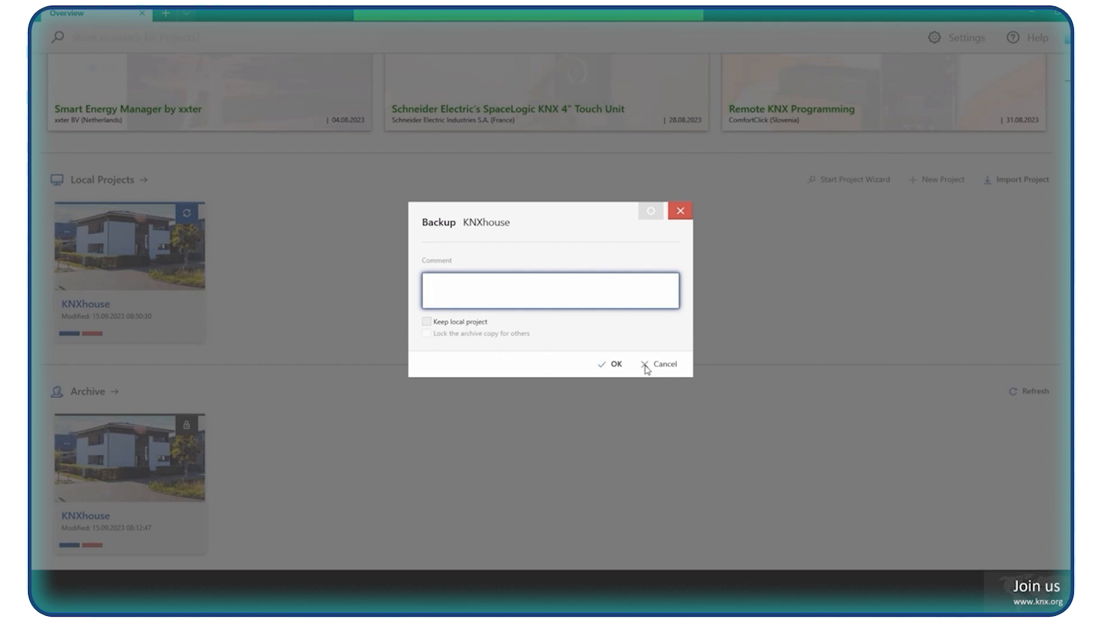
click(613, 365)
text(1)
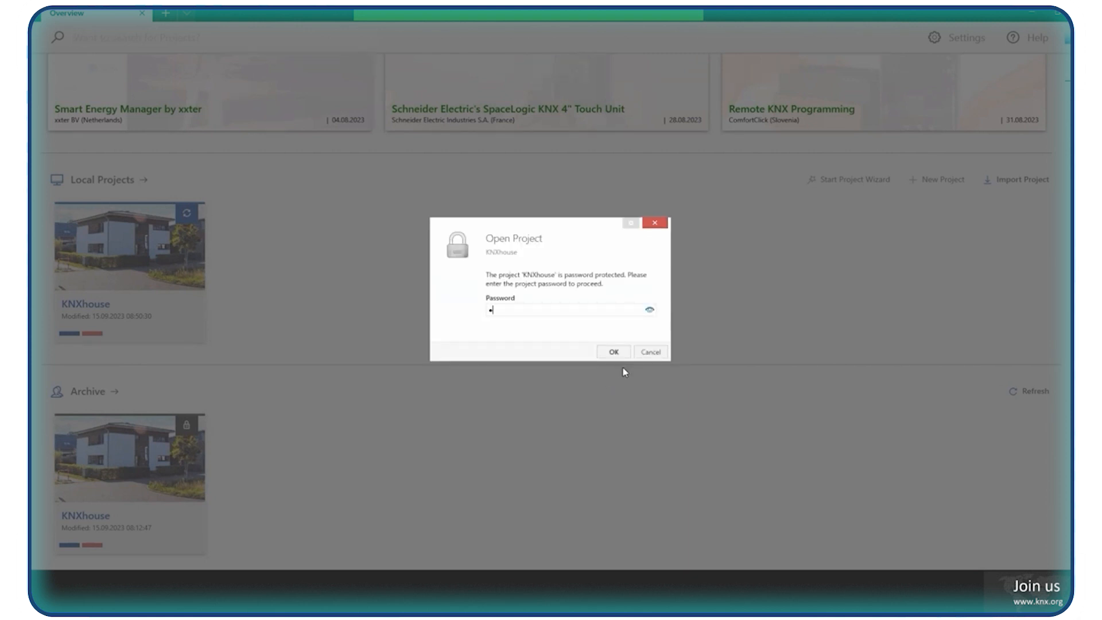
key(Return)
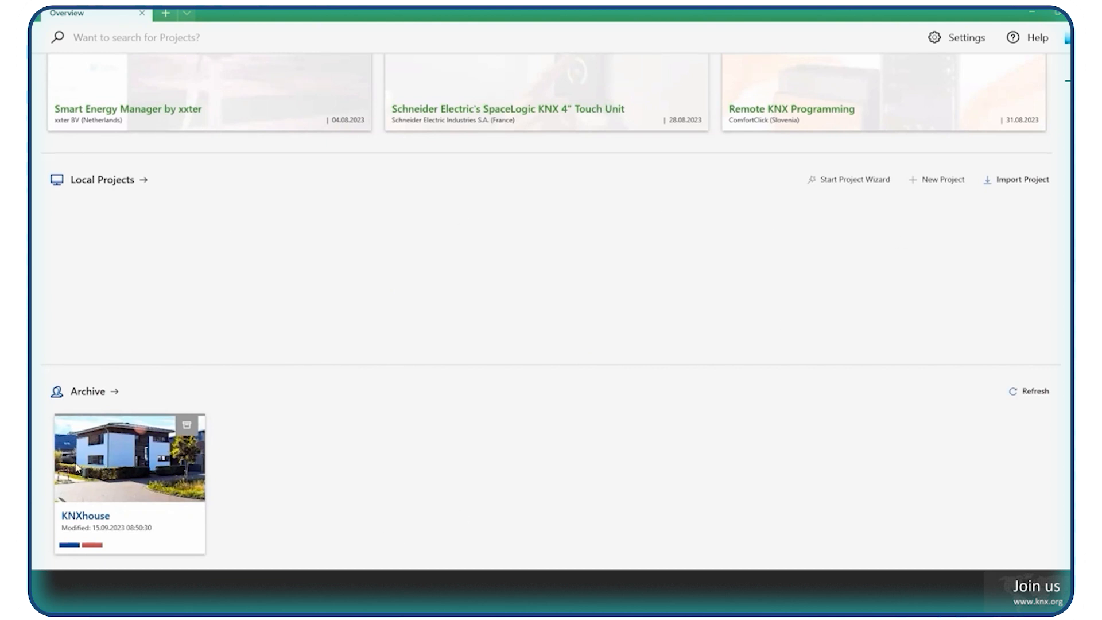
Check the lock status of the archived KNXhouse project and open the full archive list.
mouse_move(182, 465)
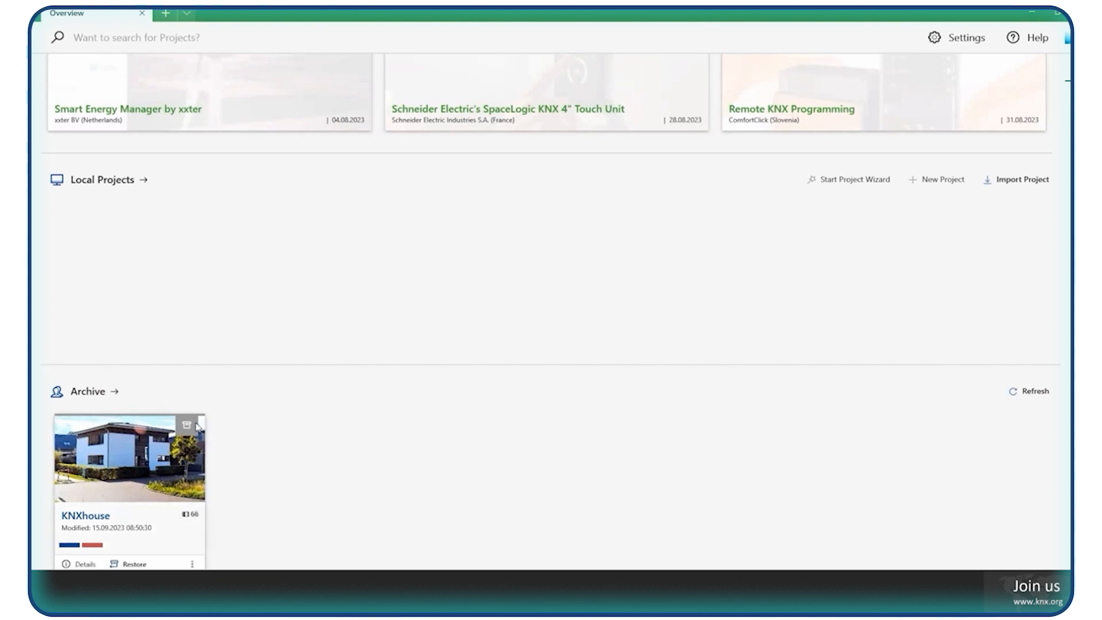
mouse_move(187, 429)
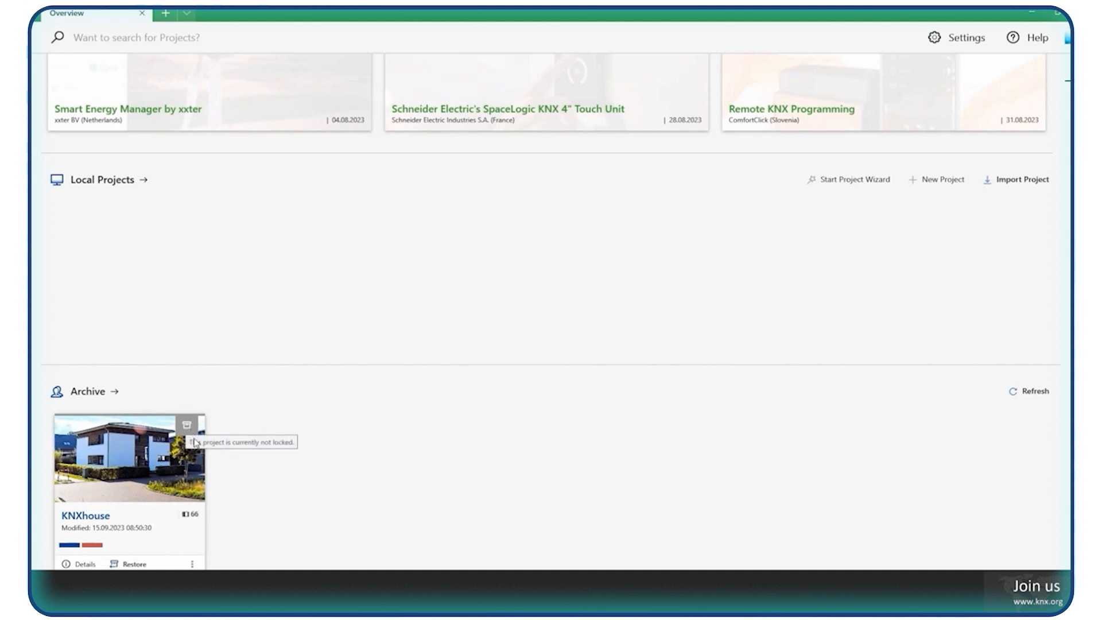
click(94, 397)
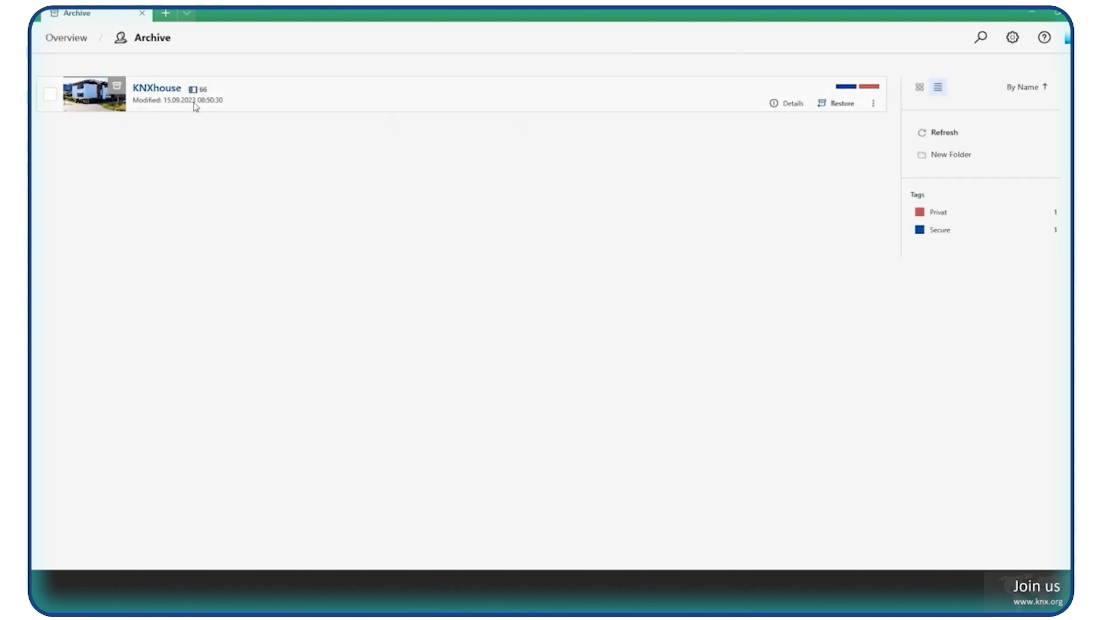
Examine the further actions for the archived KNXhouse project, including which earlier versions can be restored.
click(49, 97)
click(50, 98)
click(874, 103)
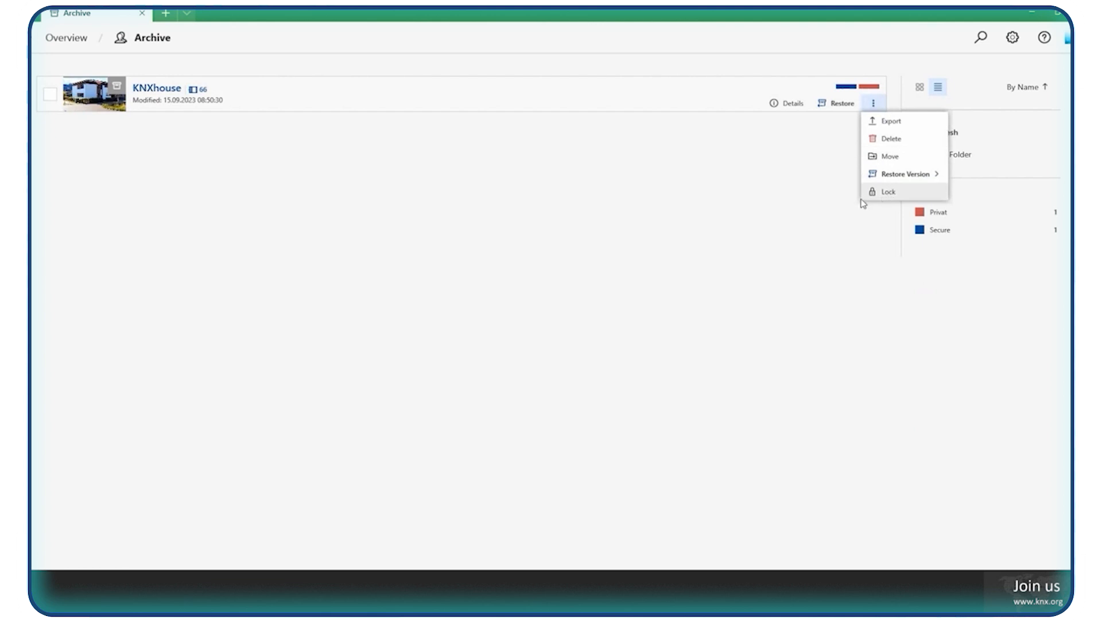
mouse_move(899, 175)
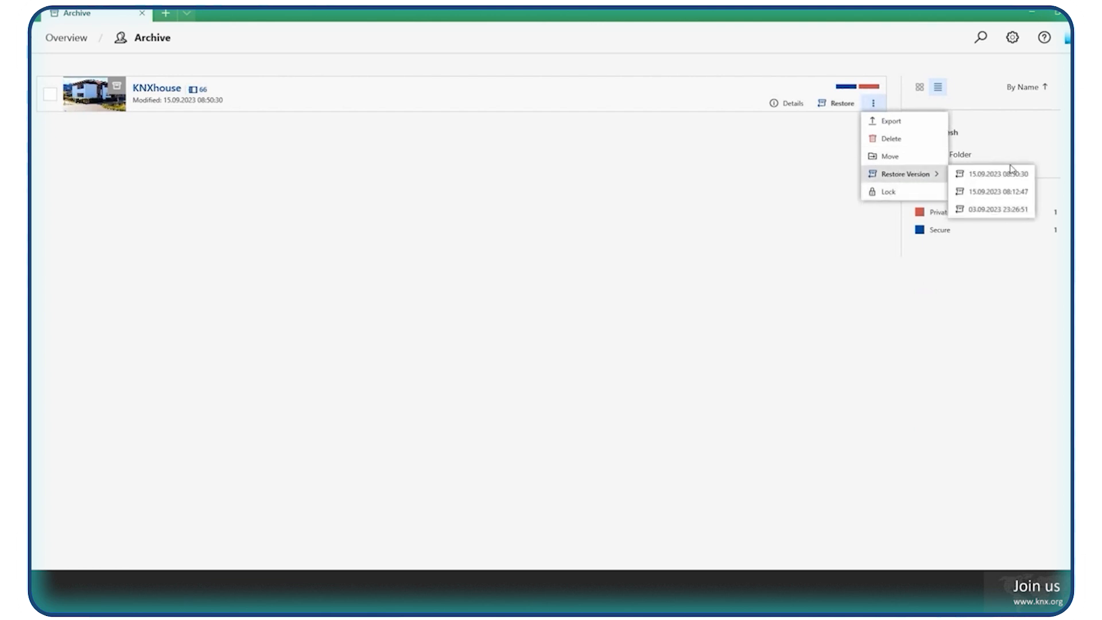
click(995, 210)
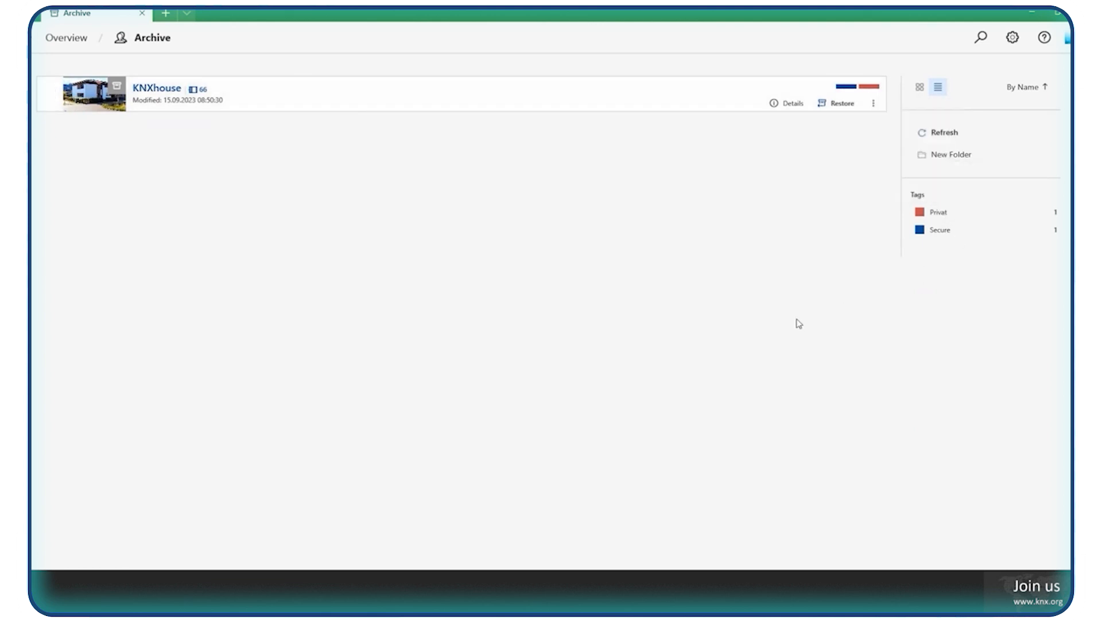